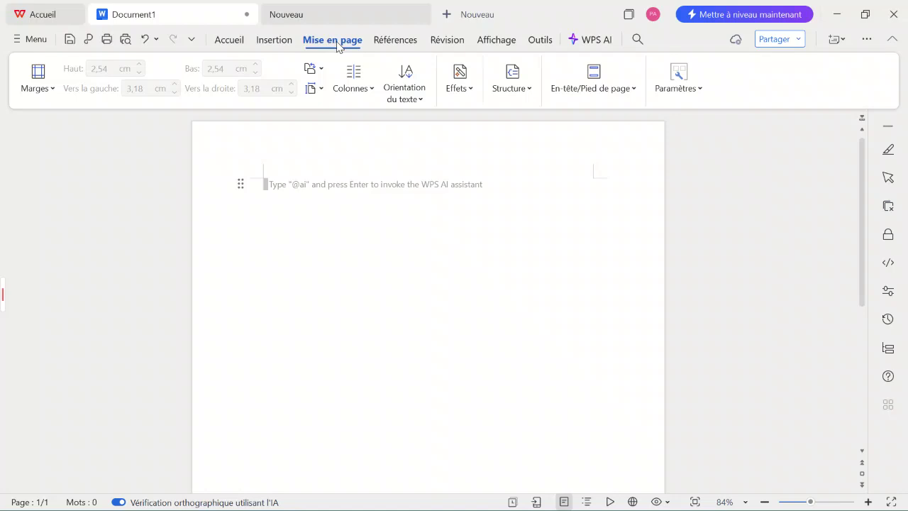
Step: Apply a blue 3 pt box page border (Zone) with a solid line to the whole document
click(464, 95)
click(560, 133)
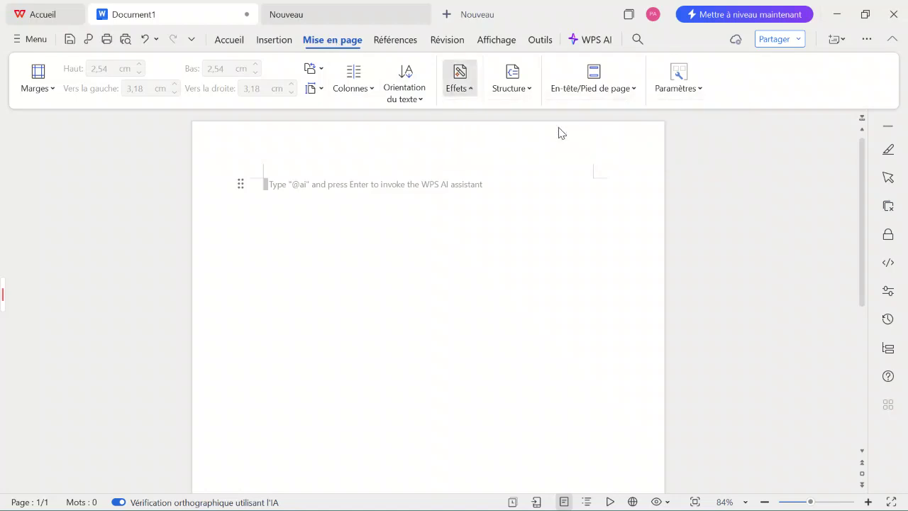
click(260, 168)
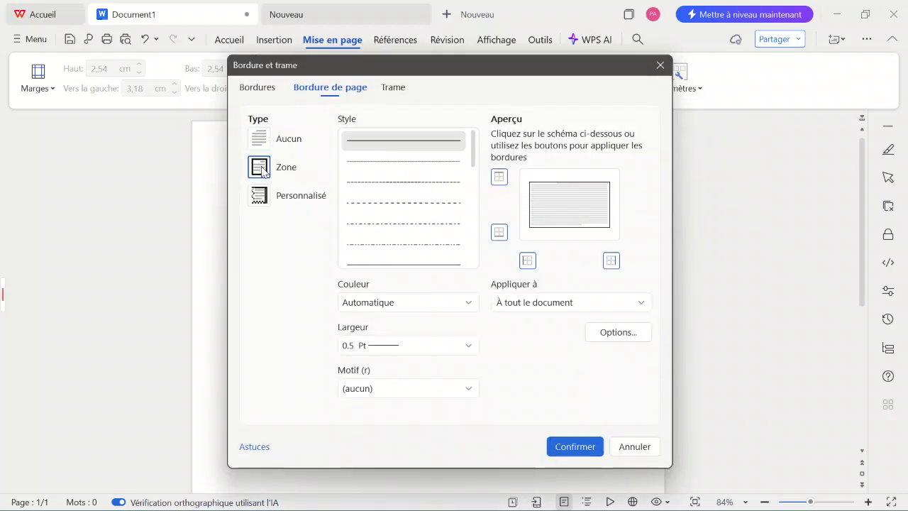
click(472, 307)
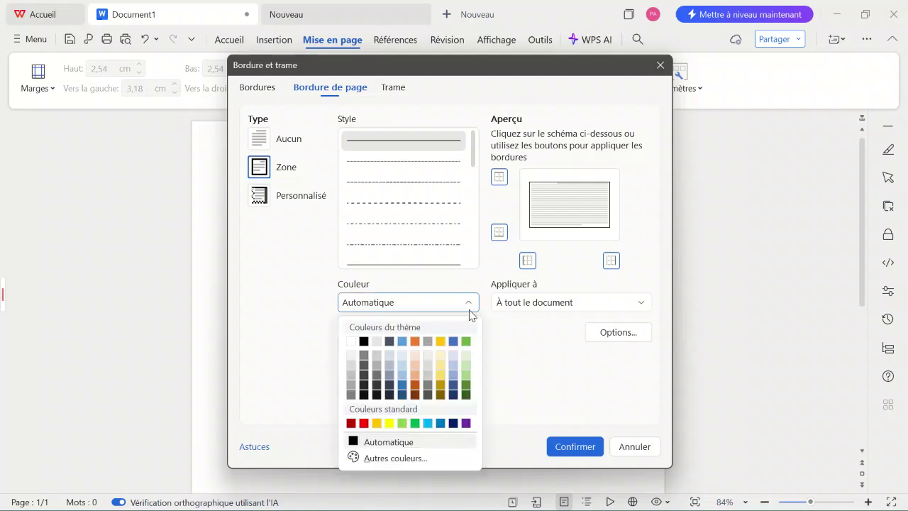
click(453, 341)
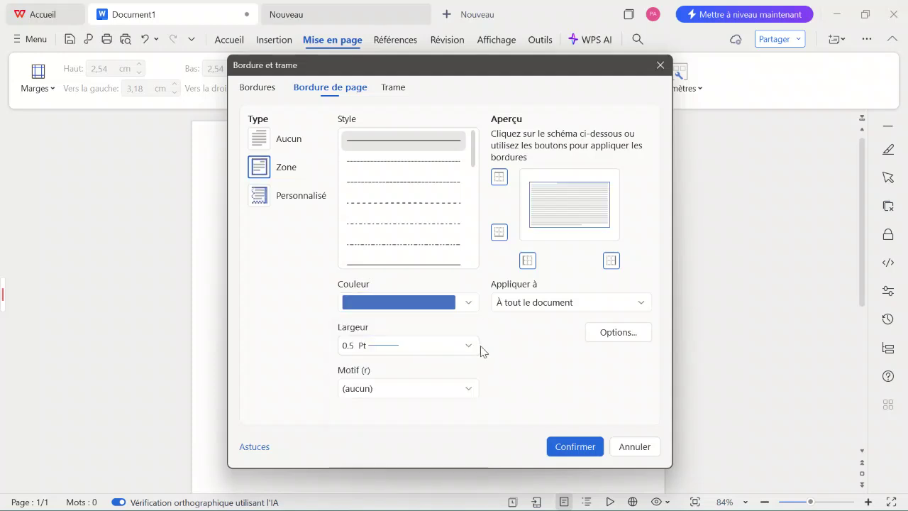
click(471, 348)
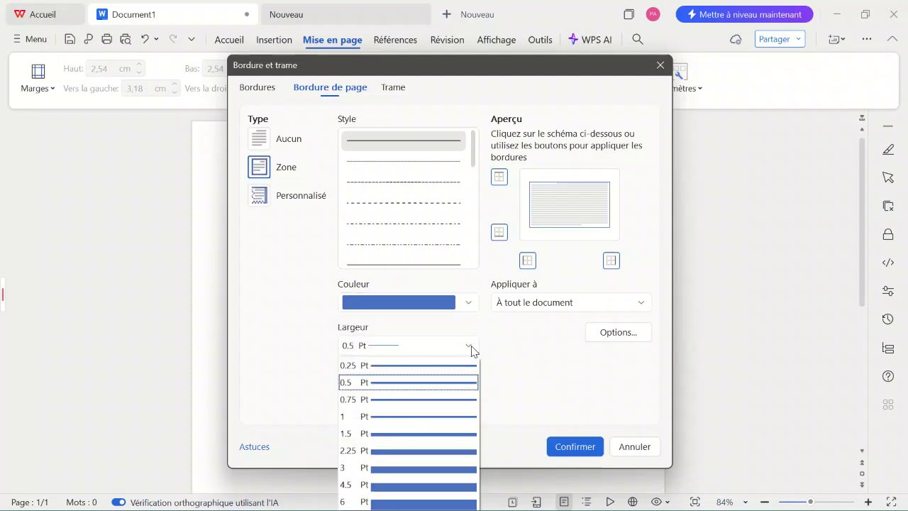
click(410, 468)
click(569, 448)
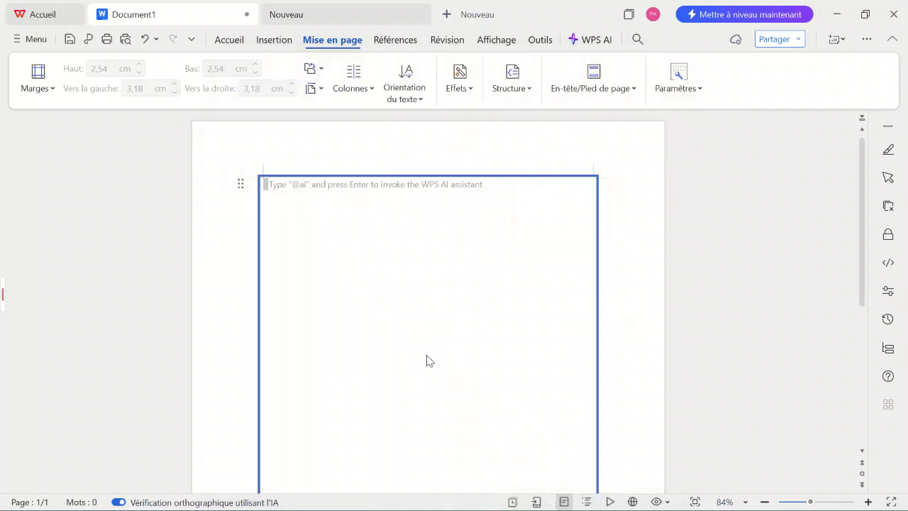
Step: Set the text font to Times New Roman at size 14
click(224, 41)
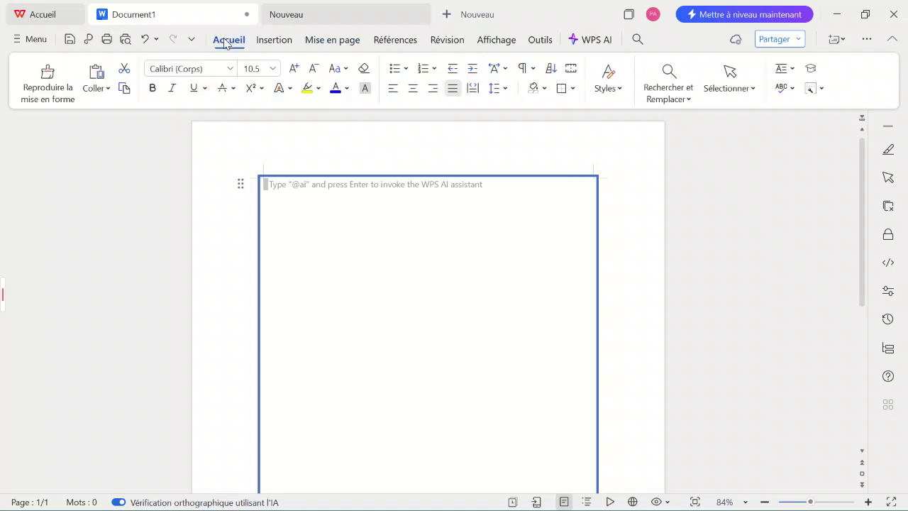
click(230, 68)
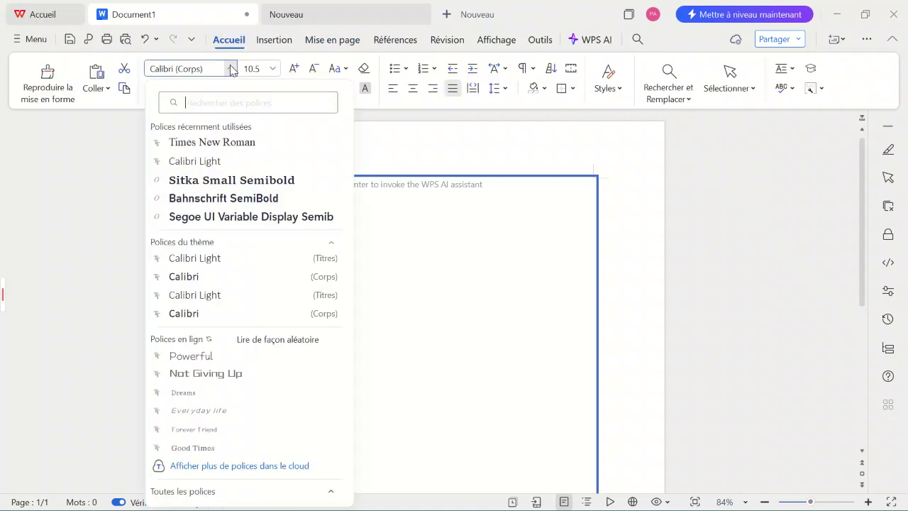
click(225, 142)
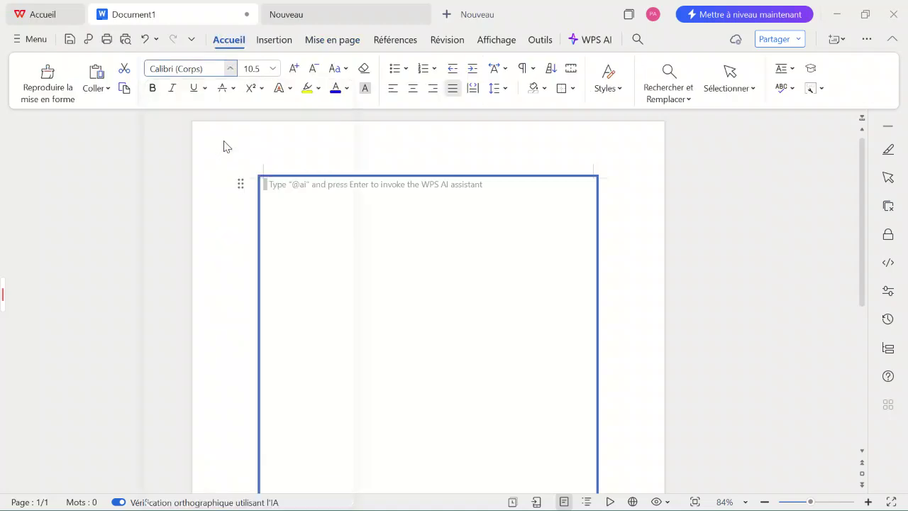
click(268, 67)
click(255, 227)
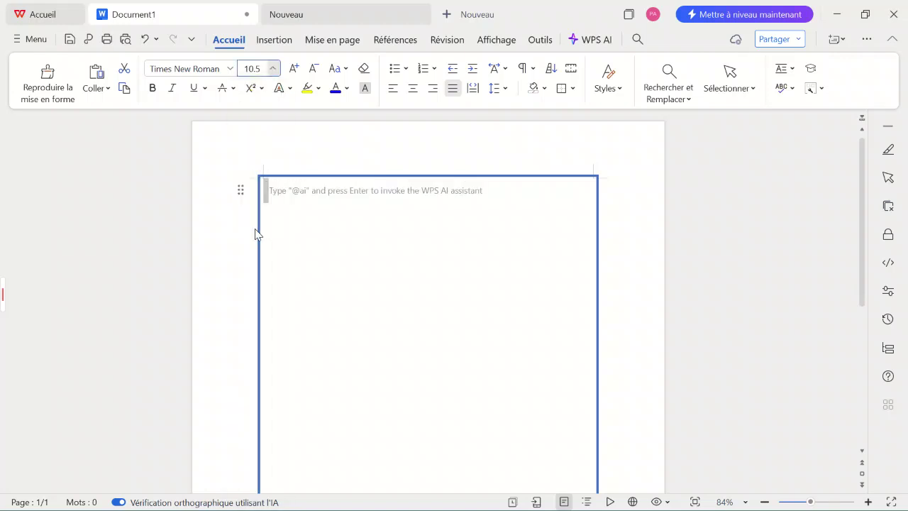
Step: Enter the heading "REPUBLIQUE DU SENEGAL" on the first line, centre it, and start a new line
click(302, 202)
text(REPU)
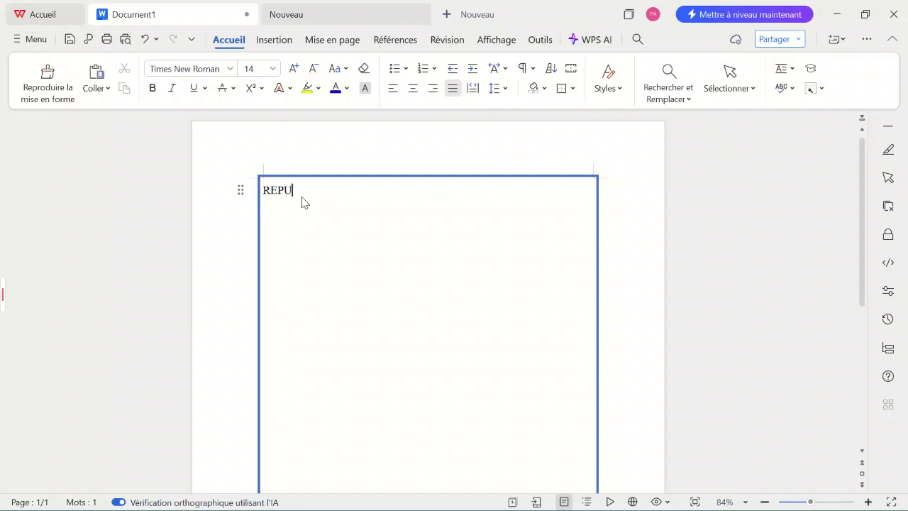
text(BL)
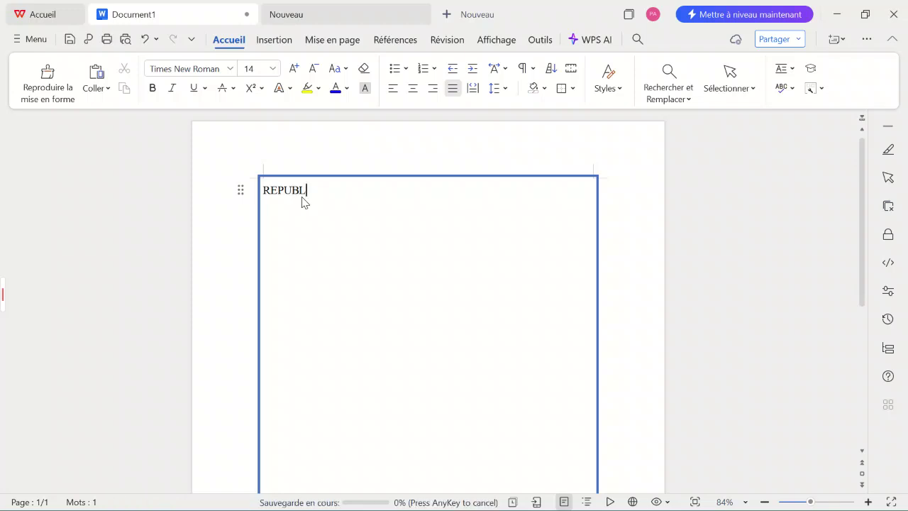
text(IQUE DU)
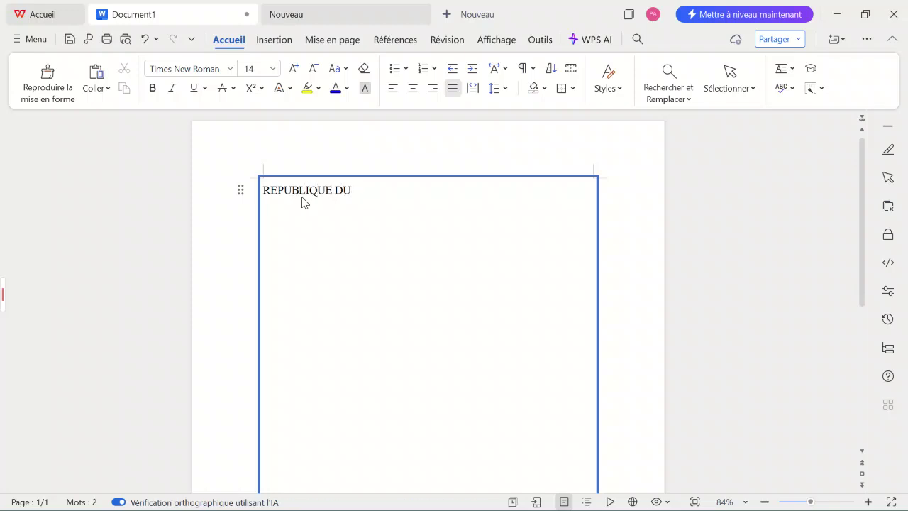
text( SENEGAL)
key(ctrl+e)
key(Return)
Step: Insert the flag image "télécharger (8).jpg" from the Téléchargements folder below the heading
click(273, 39)
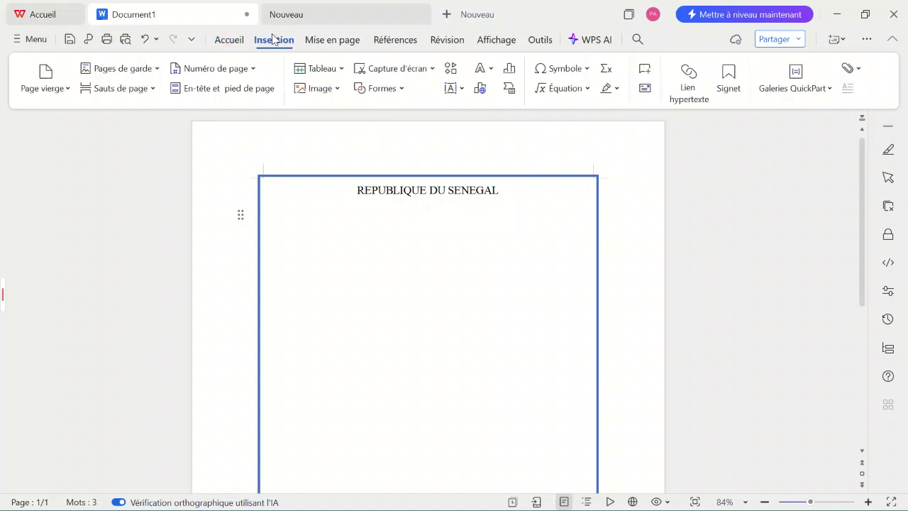
click(334, 89)
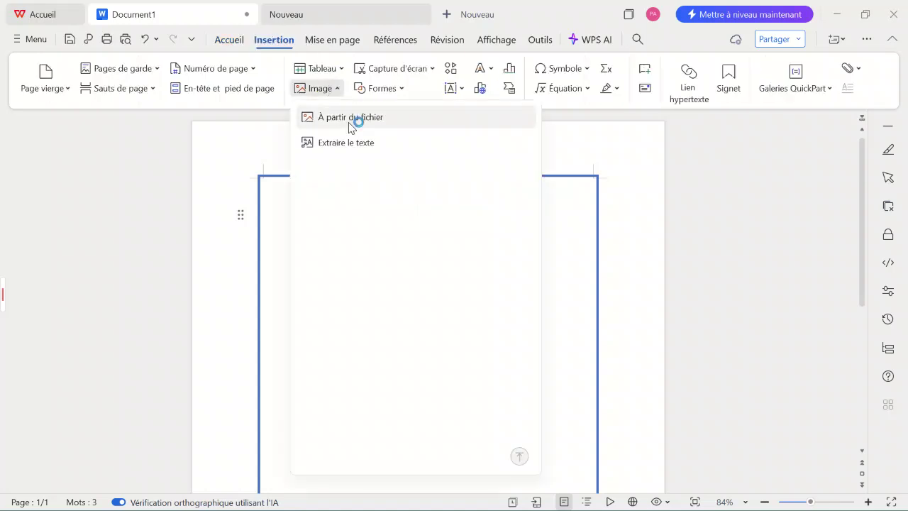
click(349, 125)
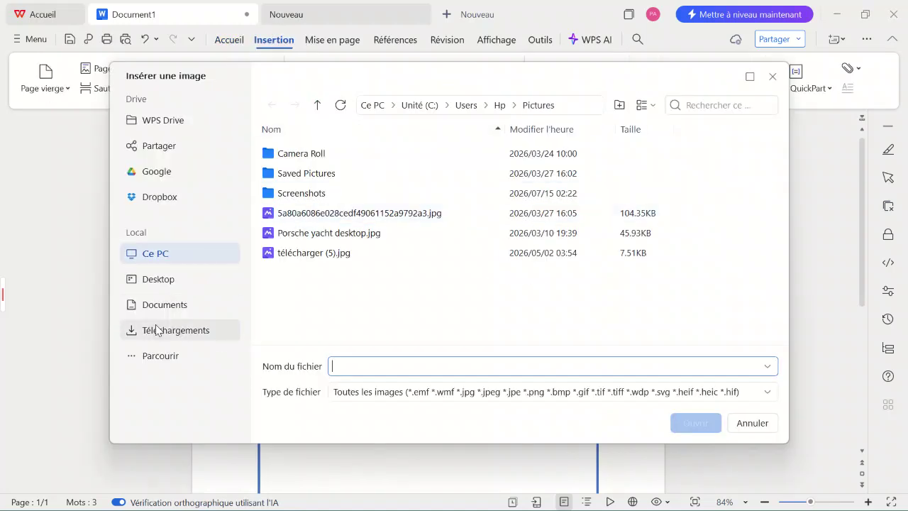
click(157, 334)
scroll(371, 296, down, 5)
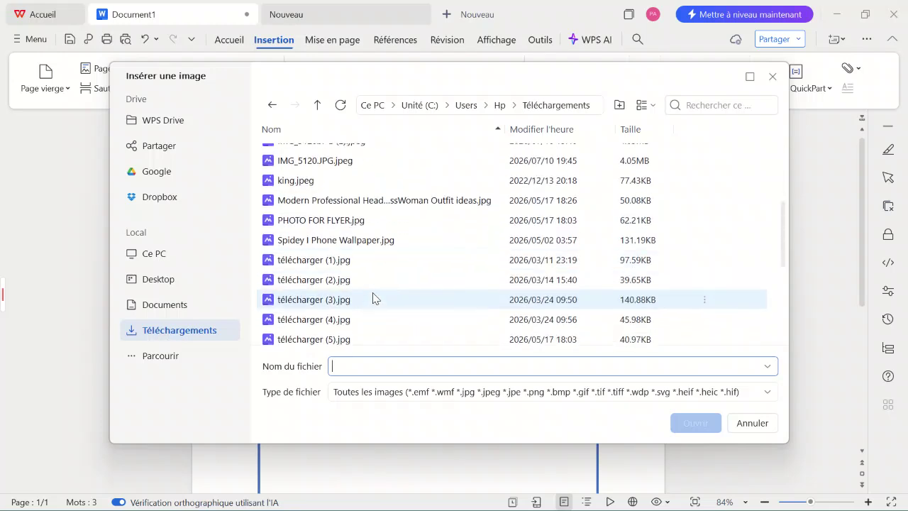
scroll(374, 298, down, 2)
click(370, 289)
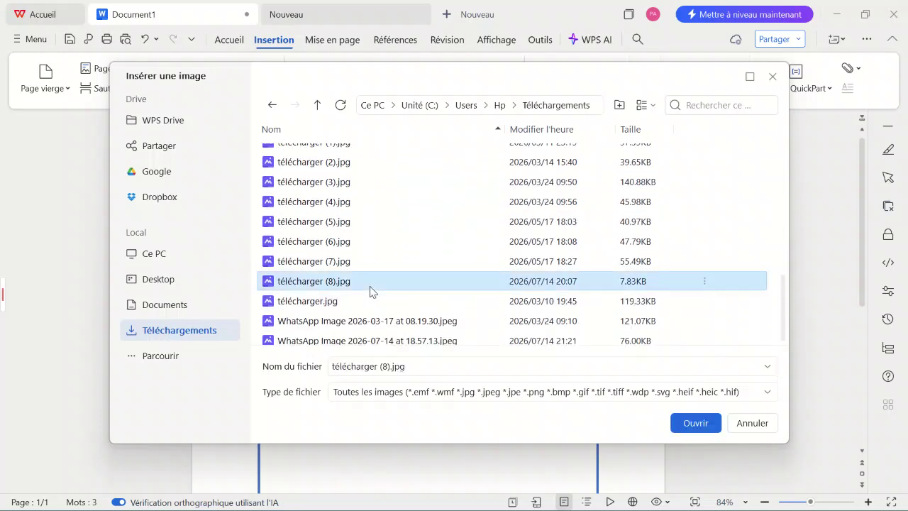
click(697, 428)
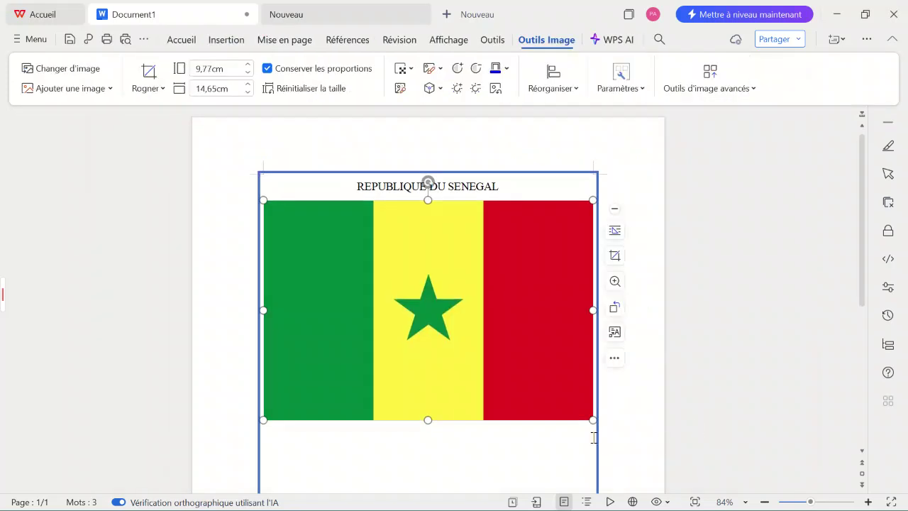
Step: Shrink the flag image to about 5.29 cm wide by 2.64 cm high and start a new line beneath it
drag(592, 420, 468, 240)
drag(532, 342, 456, 234)
drag(493, 290, 505, 228)
click(473, 305)
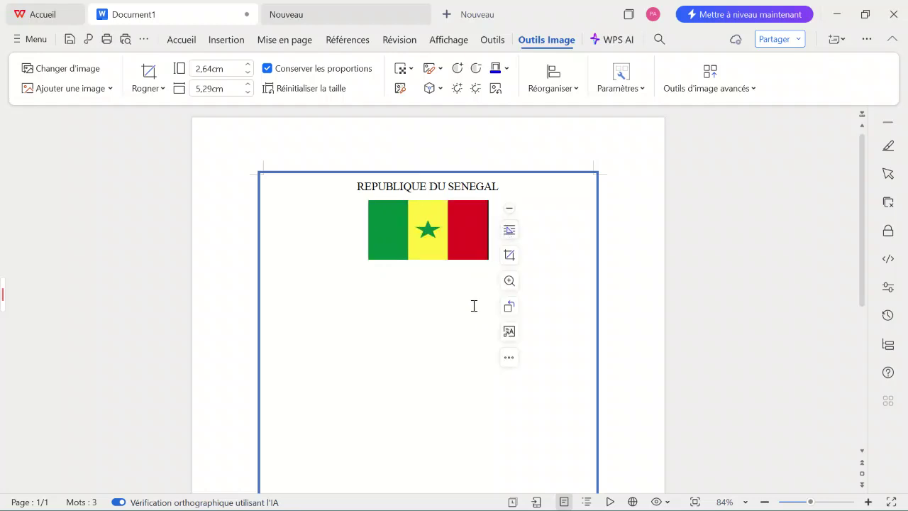
key(Return)
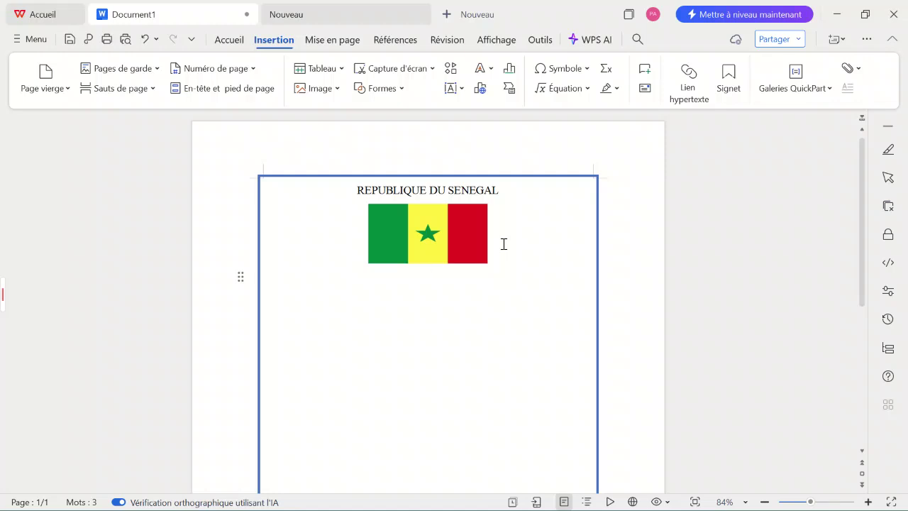
Step: Enter the motto "Un Peuple-Un But-Une Foi" under the flag, followed by a row of asterisks on the next line
text(Un pe)
key(BackSpace)
key(BackSpace)
key(BackSpace)
text(Peuple-Un But)
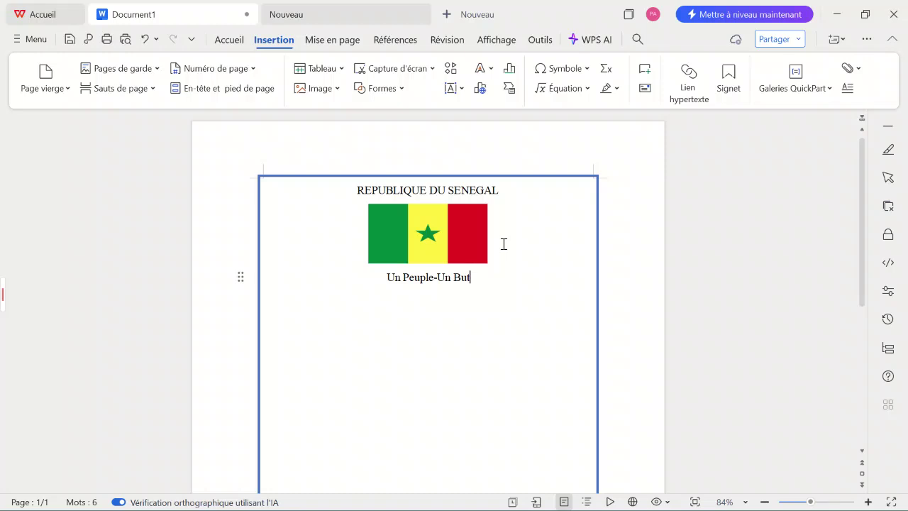
text(-)
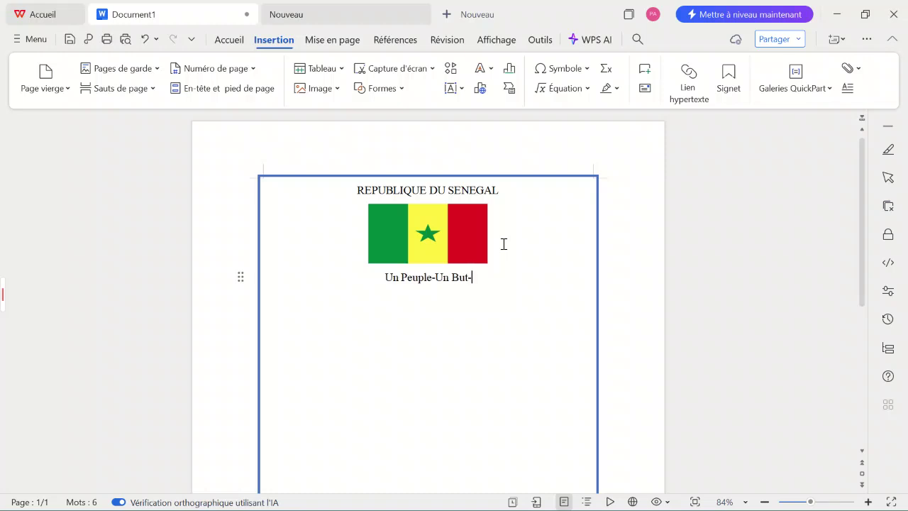
text(Un)
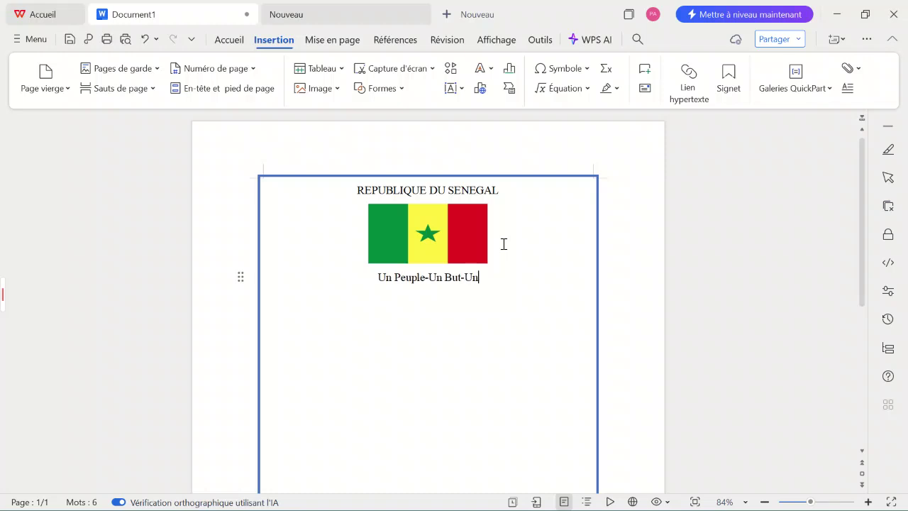
text(e FOI)
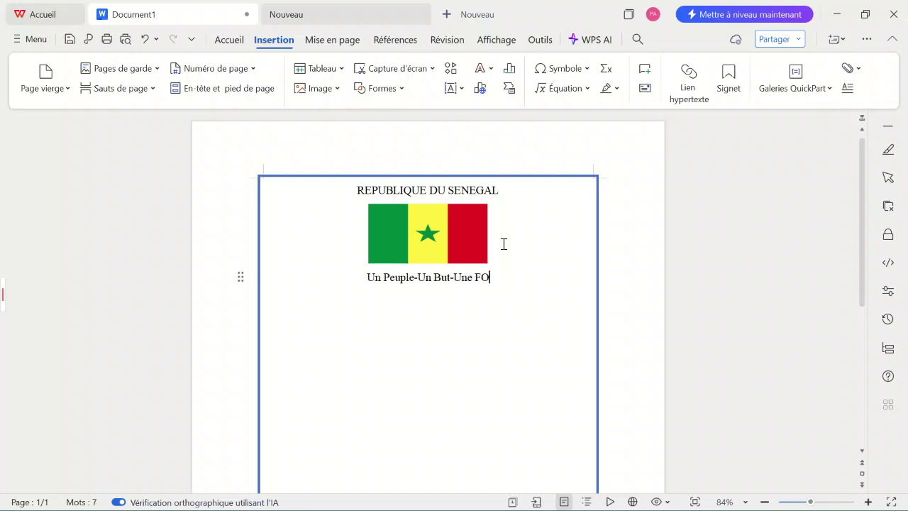
key(BackSpace)
key(BackSpace)
text(oi)
key(Return)
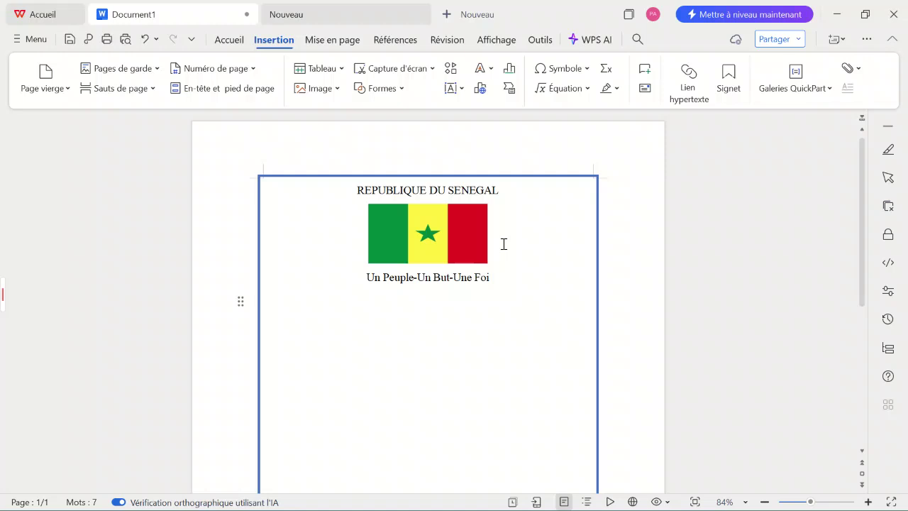
text(*****************)
click(258, 332)
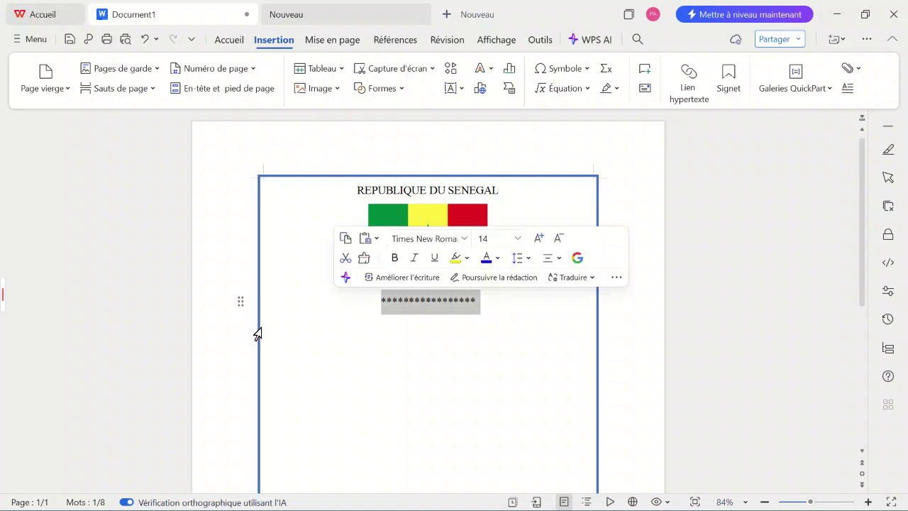
key(Delete)
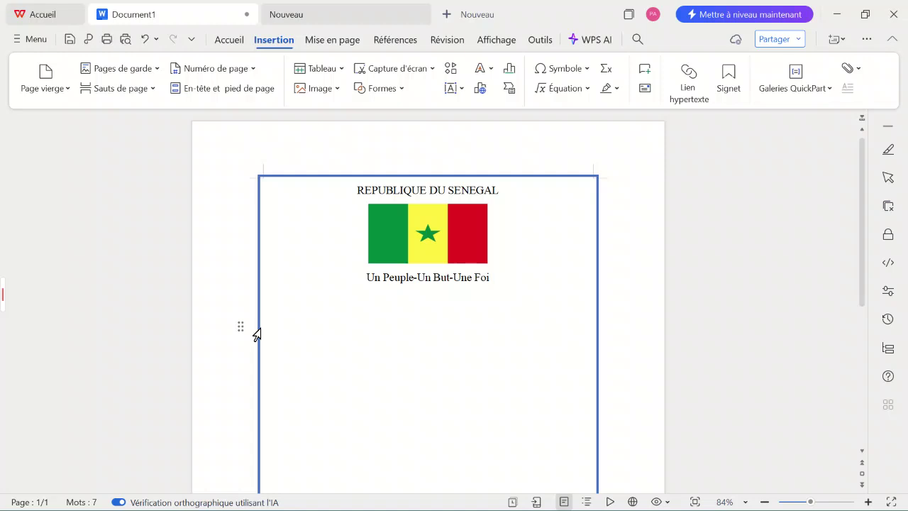
key(ctrl+z)
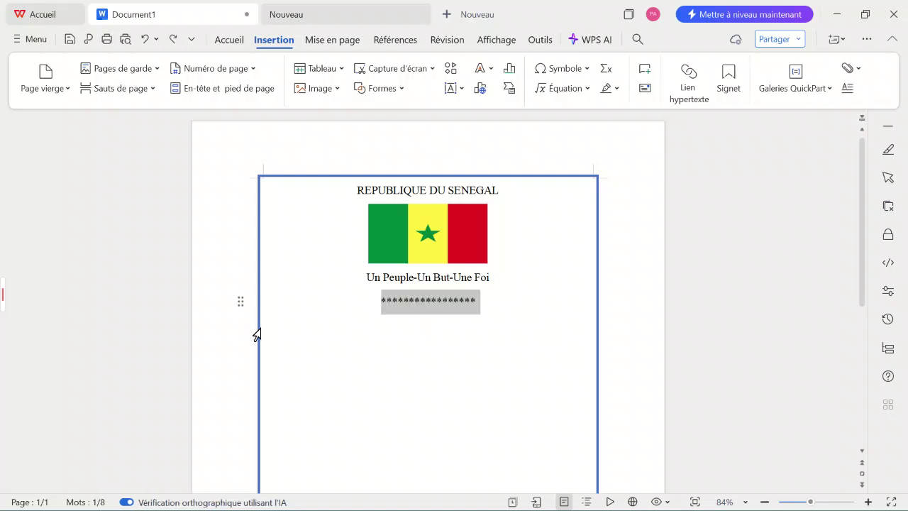
Step: Start a new line after the asterisks and undo their automatic conversion into a dotted line
click(507, 302)
key(Return)
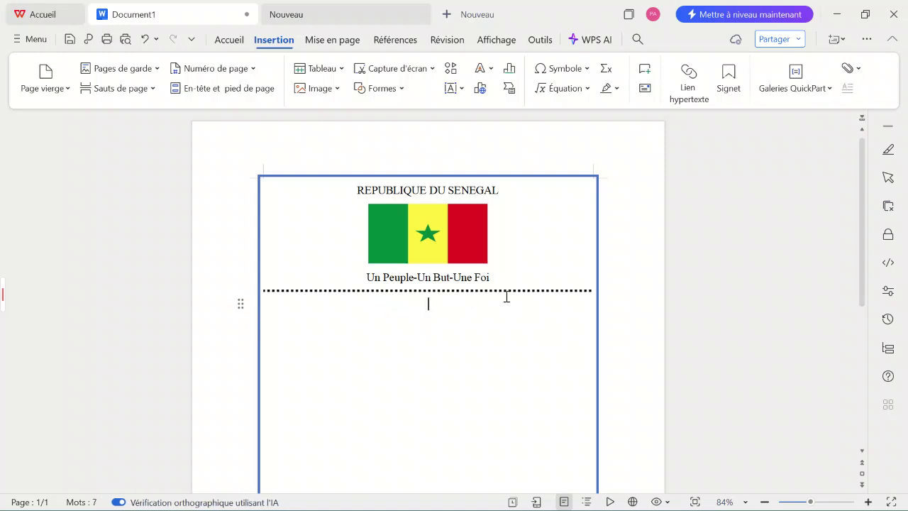
key(ctrl+z)
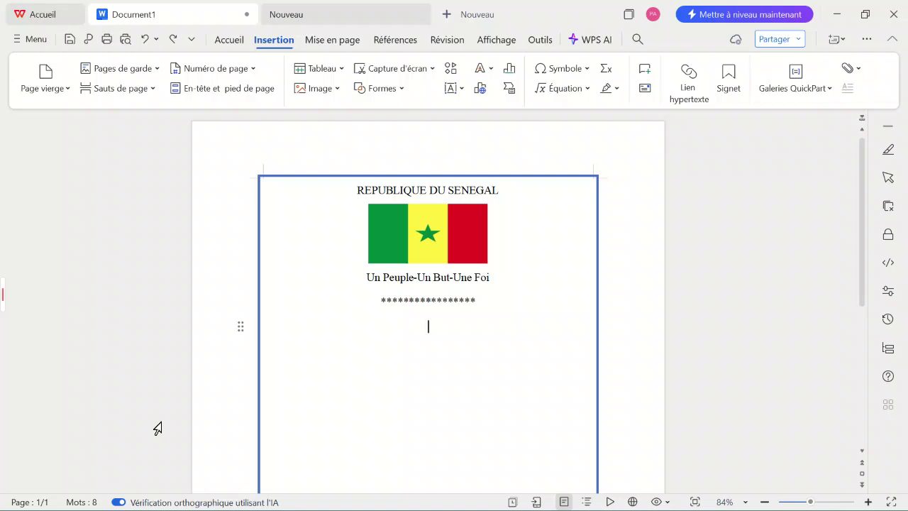
Step: Enter "Ministère de l’Enseignement Supérieur de la Recherche et de l’innovation Directeur Générale de l’ Enseignement Supérieur Prive" below the asterisks
text(M)
mouse_move(4, 315)
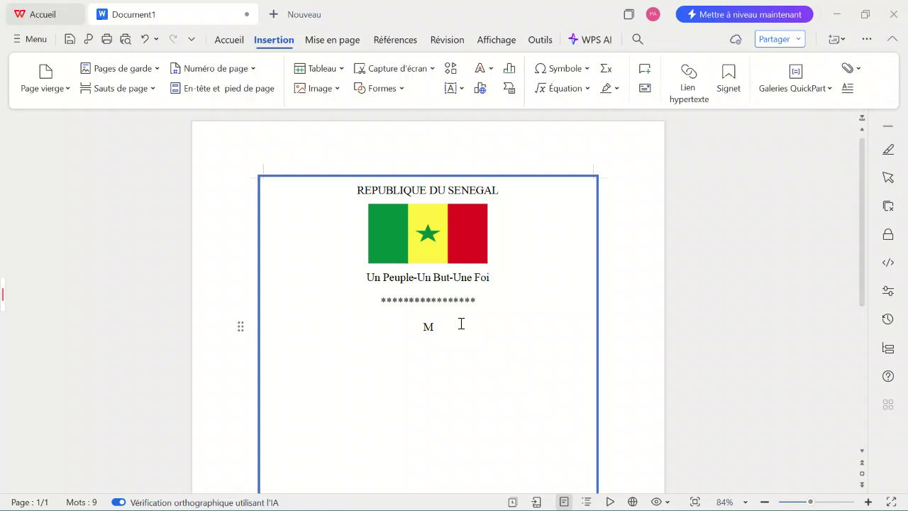
key(BackSpace)
text(Ministère de l’Enseignement Supérieur de la Recherche et de l’innovation Directeur Générale de l’ Enseignement Supérieur Prive)
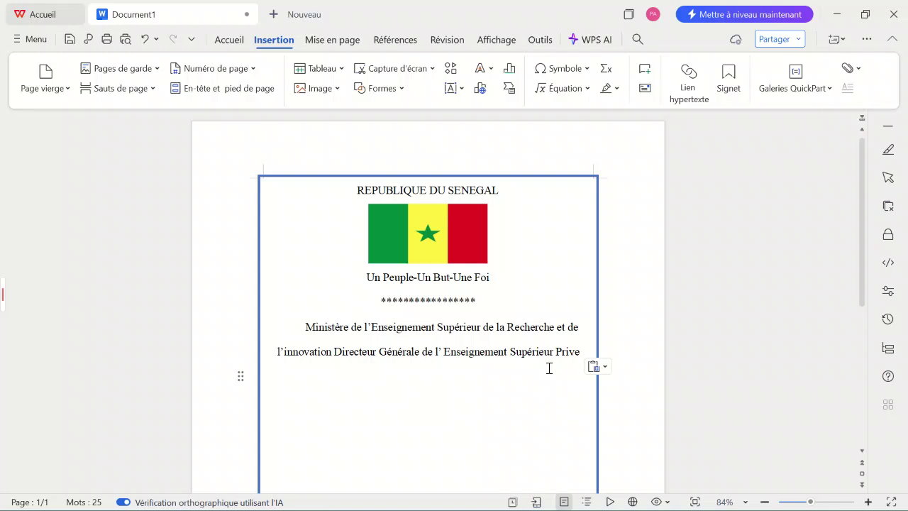
Step: Insert the picture "Capture d'écran 2026-07-14 212235.png" from the Téléchargements folder on the line below the ministry text
scroll(549, 368, down, 2)
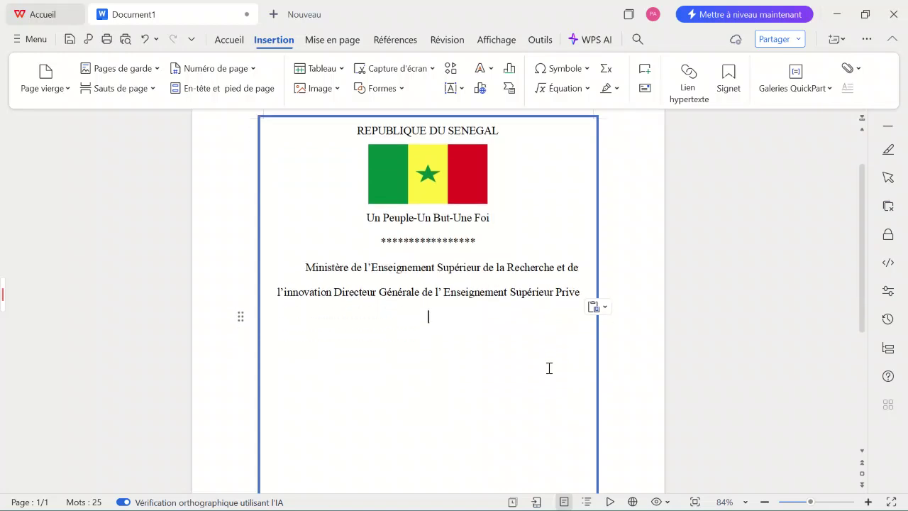
click(336, 88)
click(340, 125)
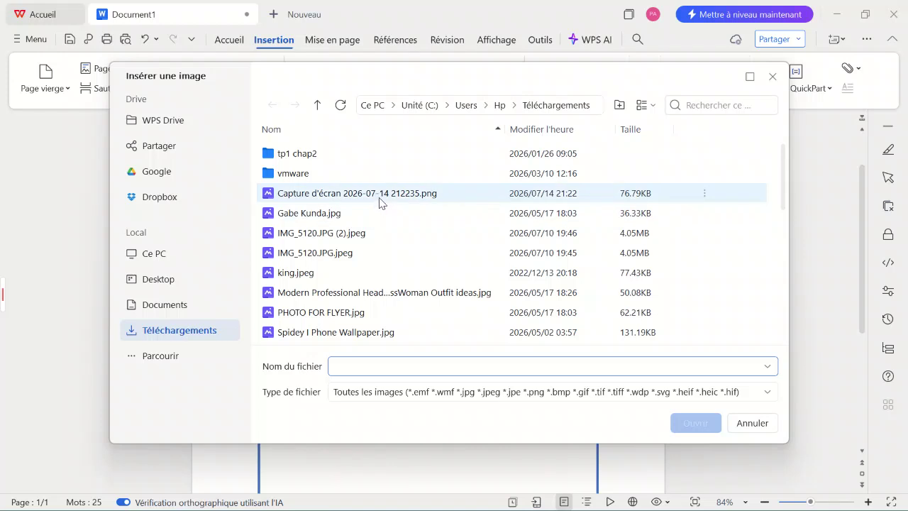
click(380, 202)
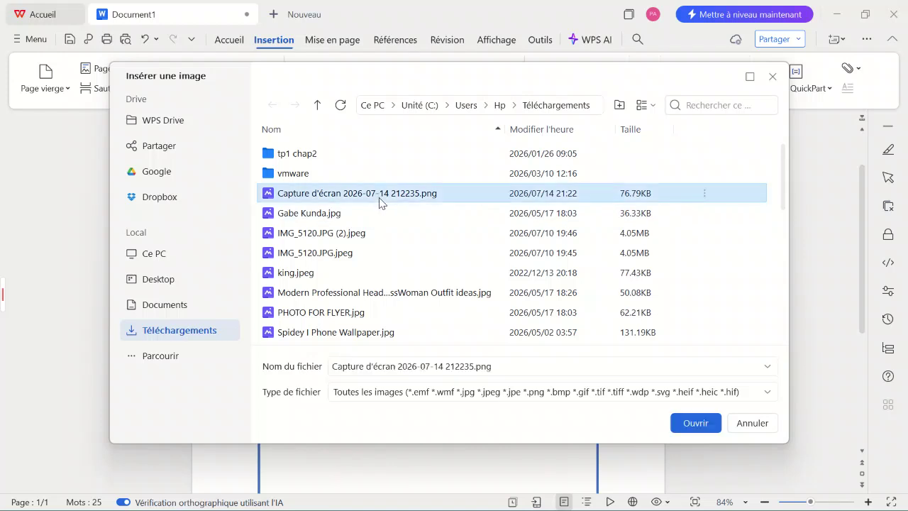
click(696, 424)
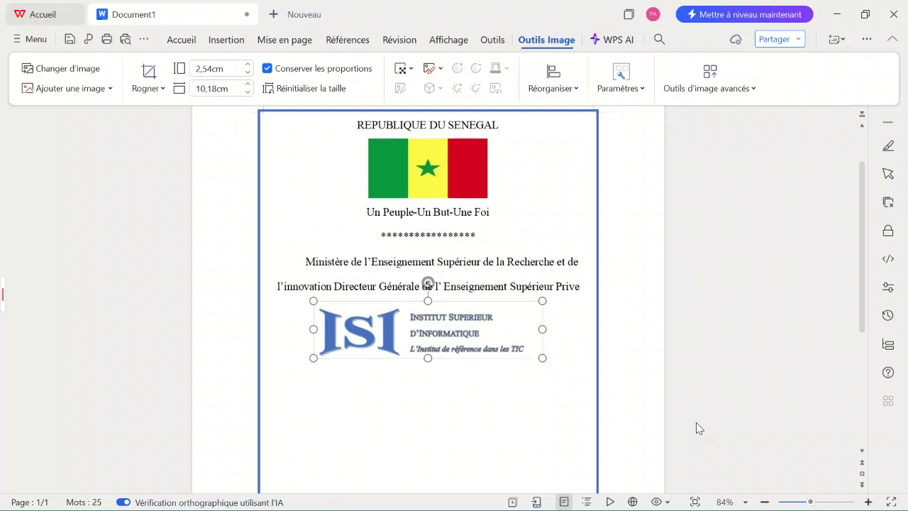
Step: Enlarge the ISI logo to about 12.45 cm wide by 3.11 cm high and start a new line beneath it
drag(542, 360, 594, 375)
scroll(454, 388, down, 2)
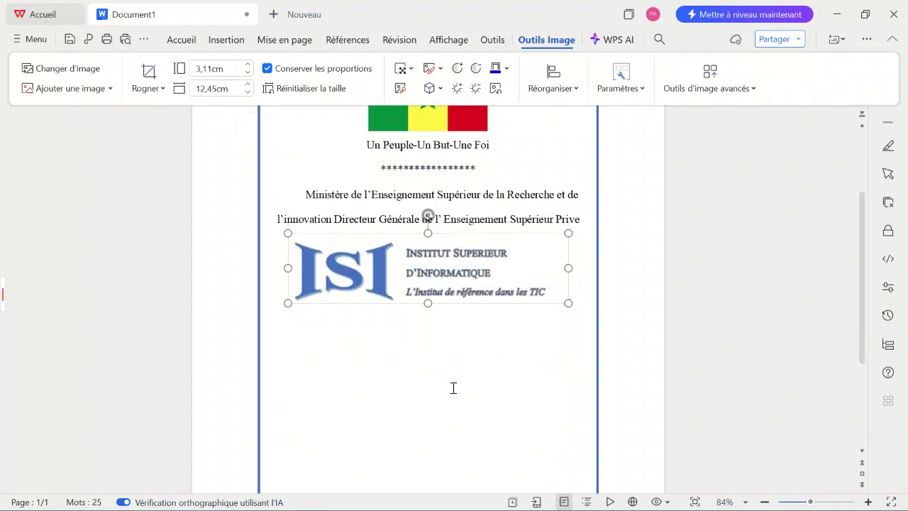
click(534, 318)
key(Return)
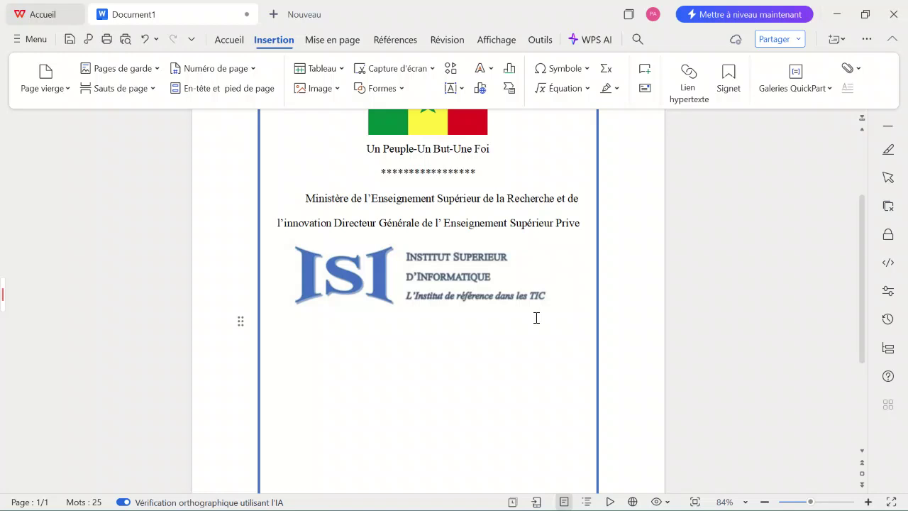
Step: Enter "RAPPORT DE FIN DE CYCLE EN VUE DE L’OBTENTION" below the logo and "DU DIPLOME DE LICENCE" on the next line
text(RAPPORT DE FIN DE CYCLE)
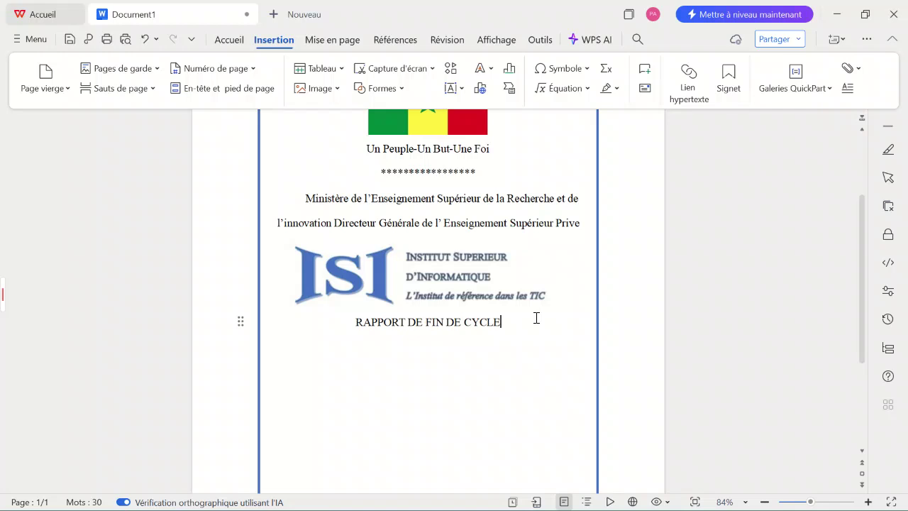
text( EN VE)
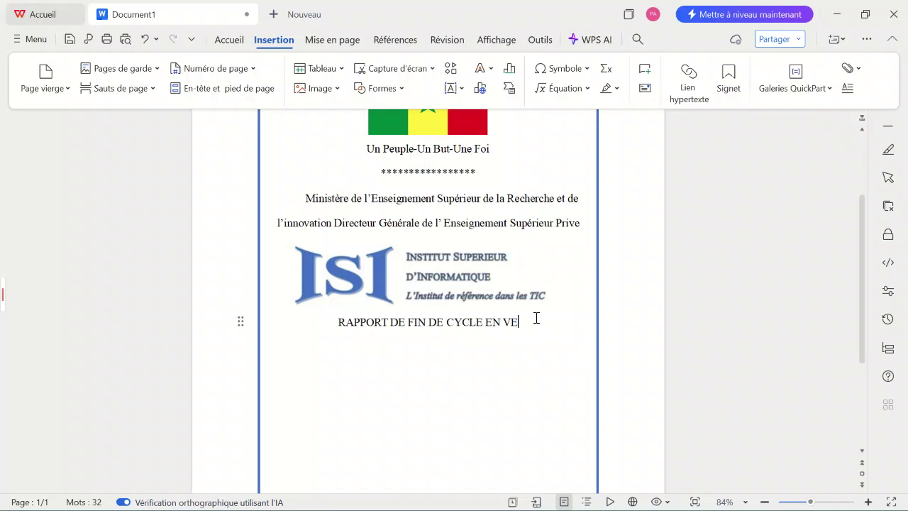
key(BackSpace)
text(UE )
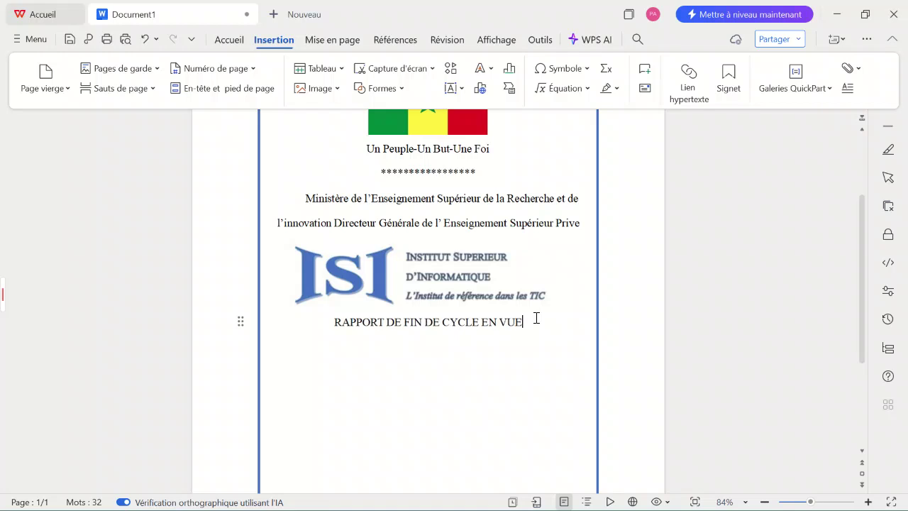
text(DE L)
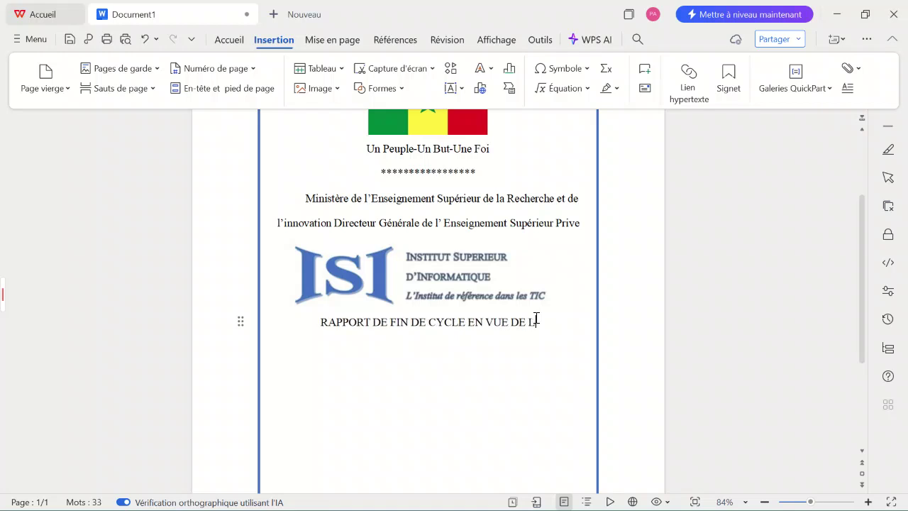
text('OBT)
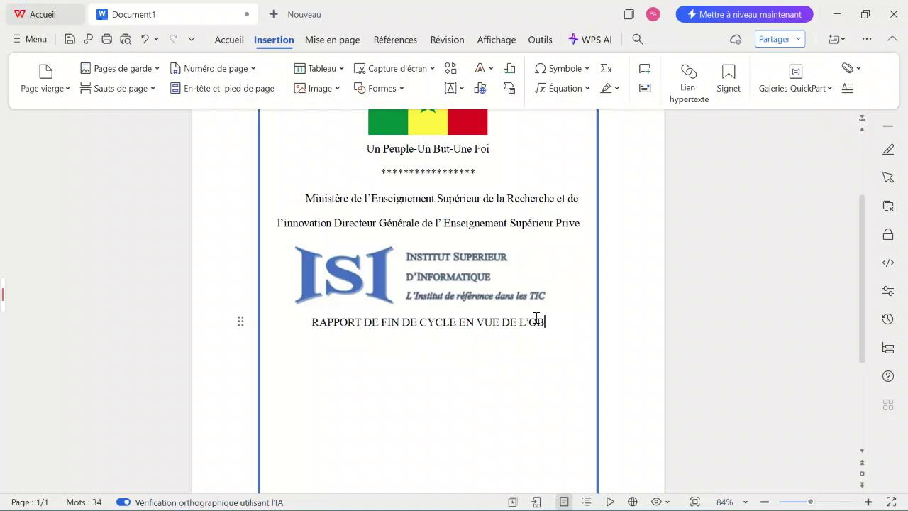
text(EN)
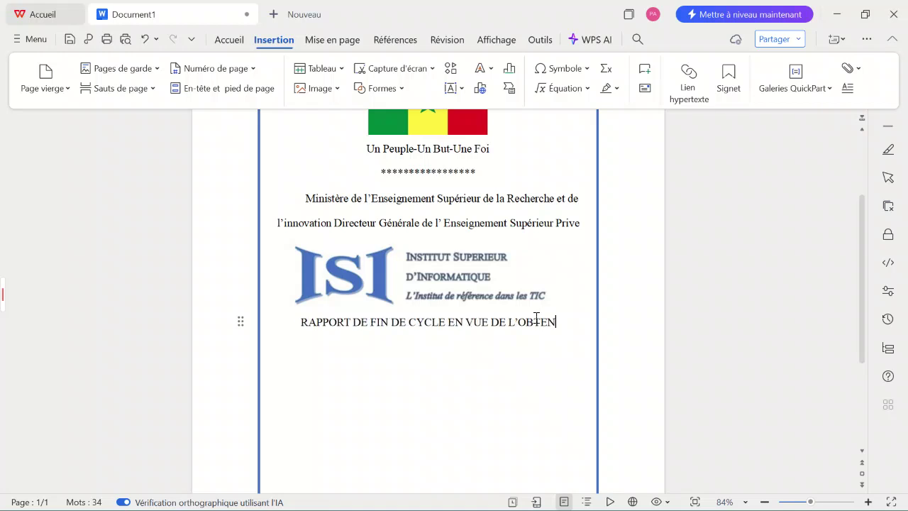
text(TIO)
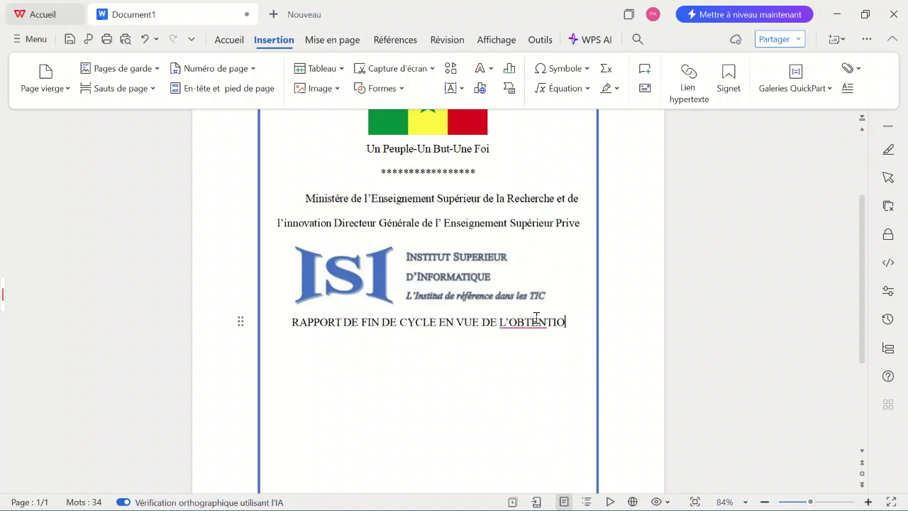
text(N)
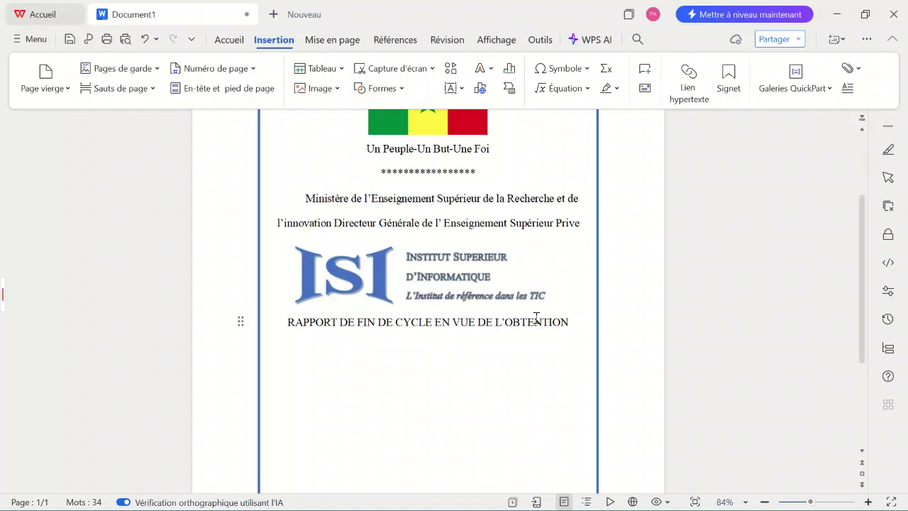
key(Return)
text(DU DIPLOME)
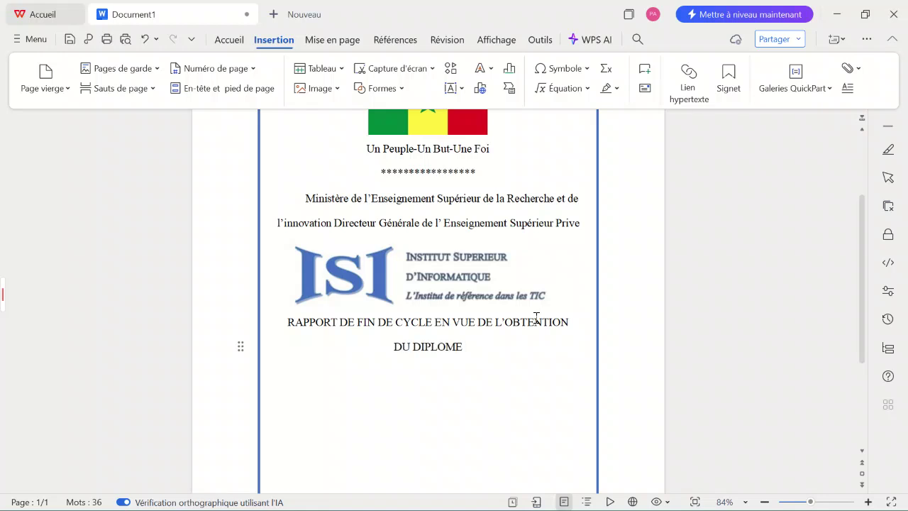
text( DE LICENCE)
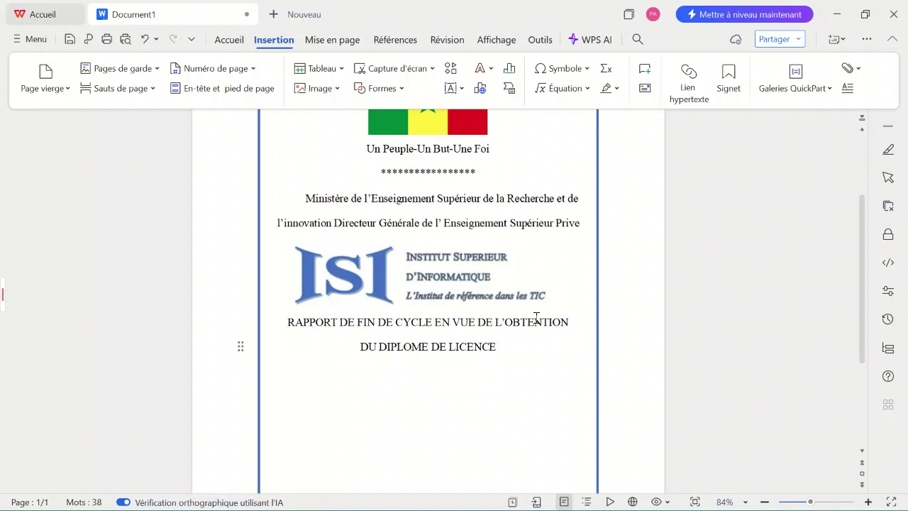
Step: Add the underlined label "SPECIALITE:" on a new line below the diploma text
key(Return)
text(SPE)
key(BackSpace)
key(BackSpace)
key(BackSpace)
text(S)
text(CIALITE)
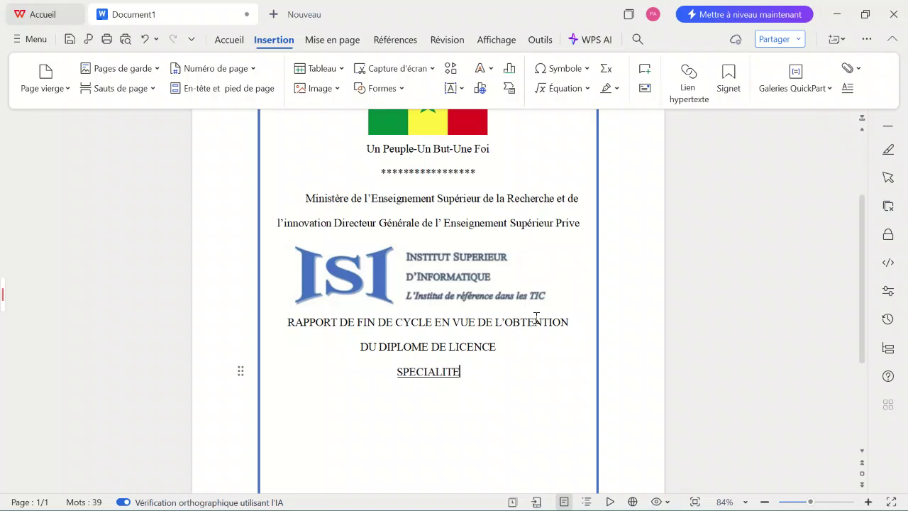
text(:)
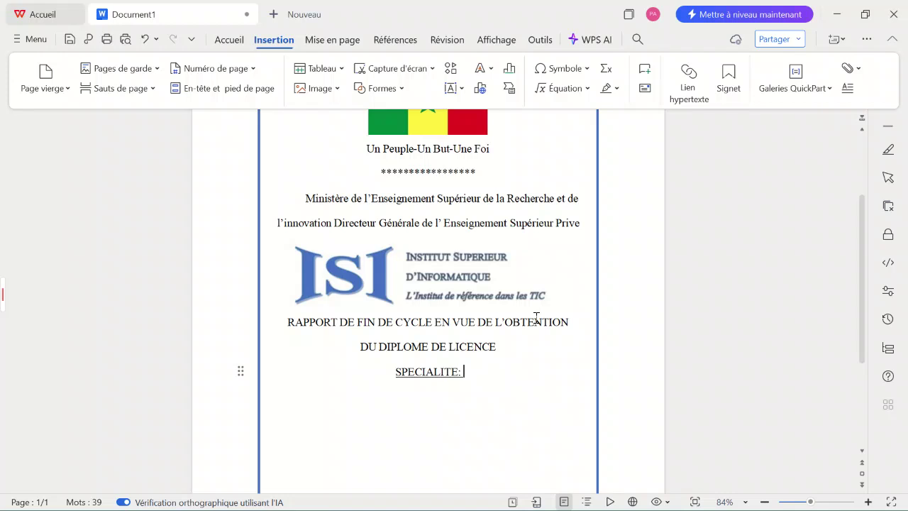
Step: Enter "Informatique" without underlining after the SPECIALITE label
text( Infor)
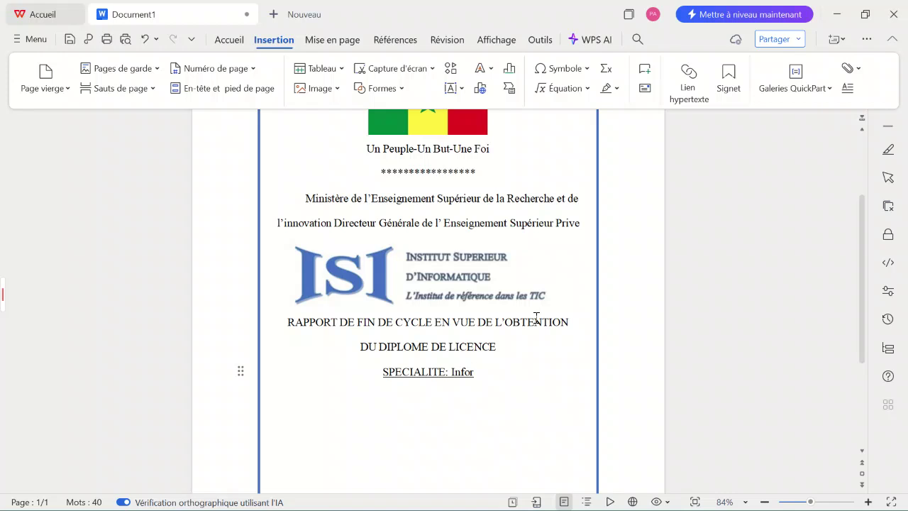
key(BackSpace)
key(BackSpace)
key(BackSpace)
key(BackSpace)
key(BackSpace)
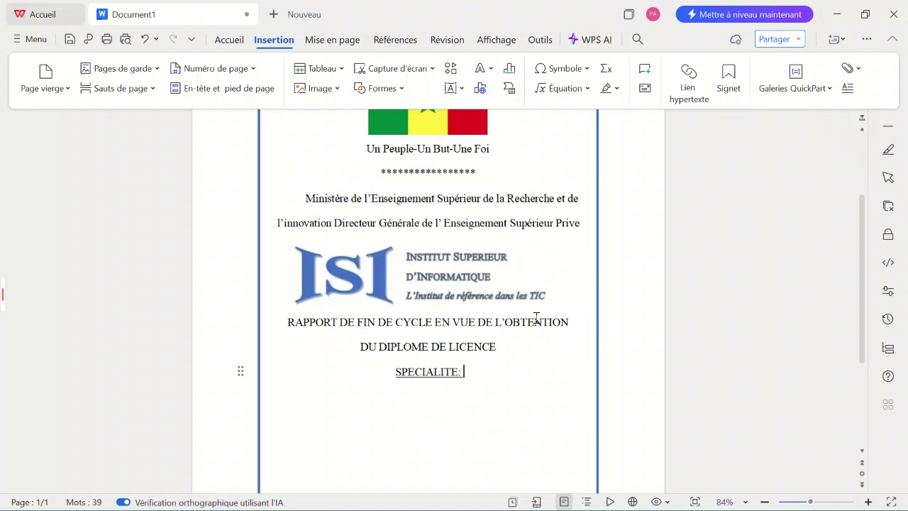
text(I)
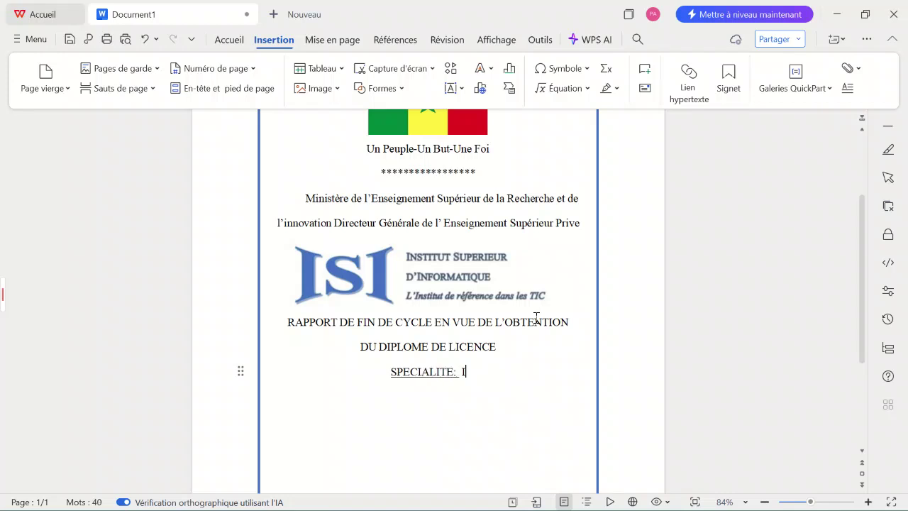
text(nfo)
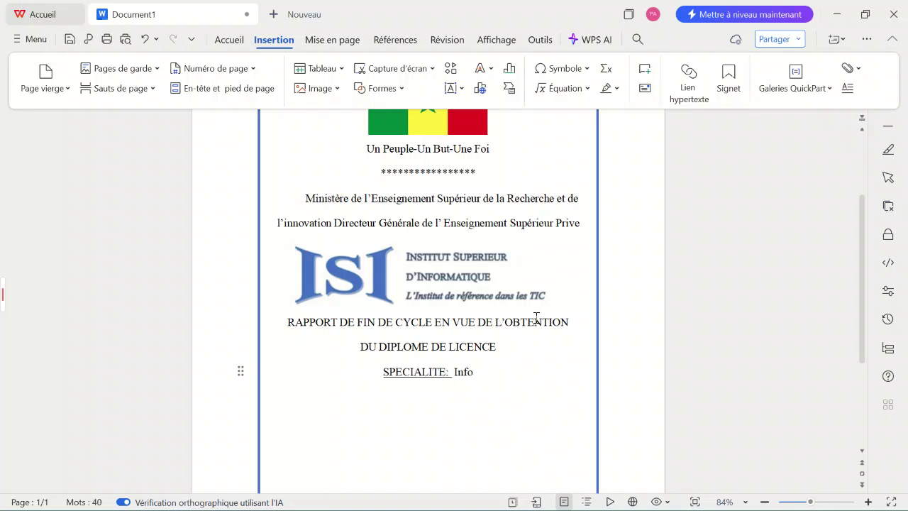
text(rmatique)
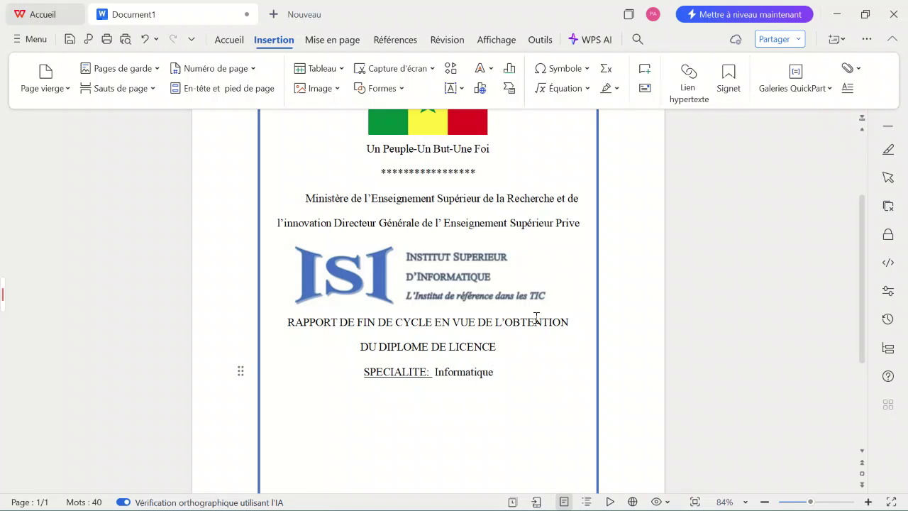
Step: Add the line "OPTION: Cybersecurite" below the speciality, underlining only the label
key(Return)
key(BackSpace)
key(Return)
text(O)
key(BackSpace)
text(OPTION:)
key(BackSpace)
key(ctrl+z)
text(Cyb)
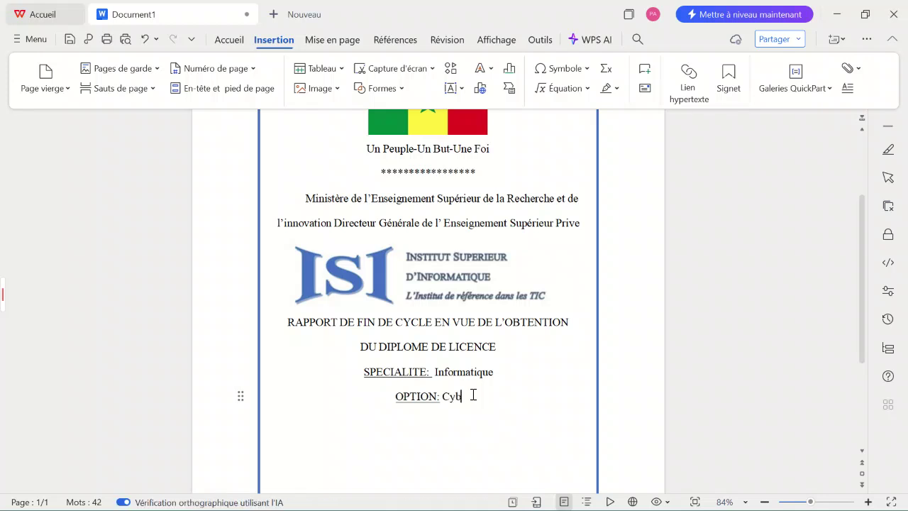
text(ersecurite)
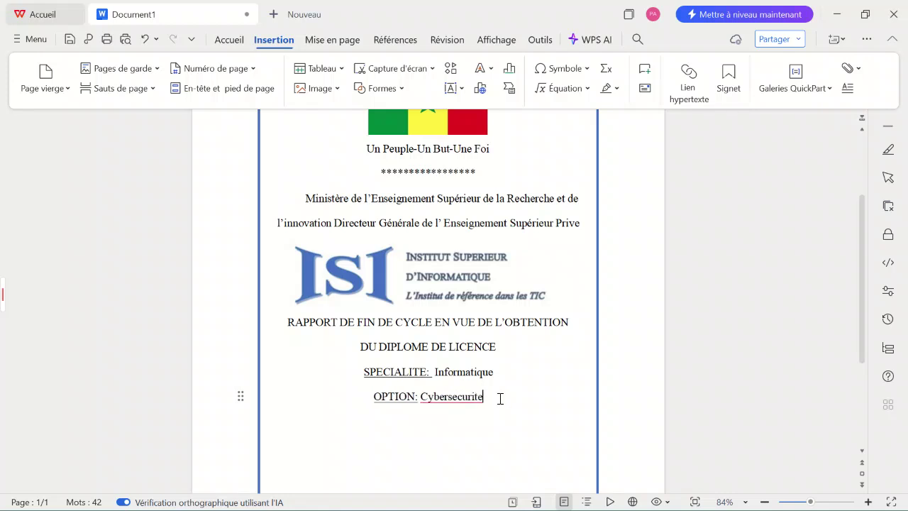
Step: Add an underlined, left-aligned "Sujet:" label on a new line below the option
key(Return)
text(Sujet:)
key(ctrl+l)
click(403, 88)
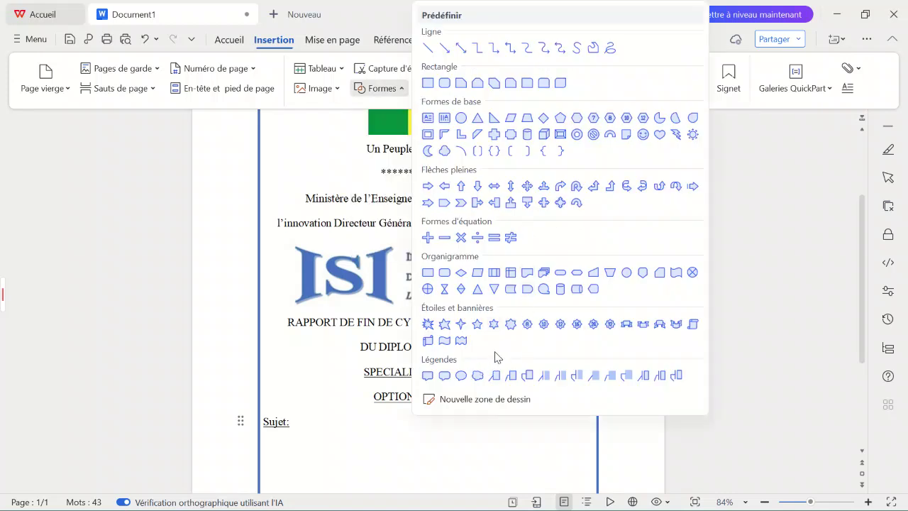
click(428, 342)
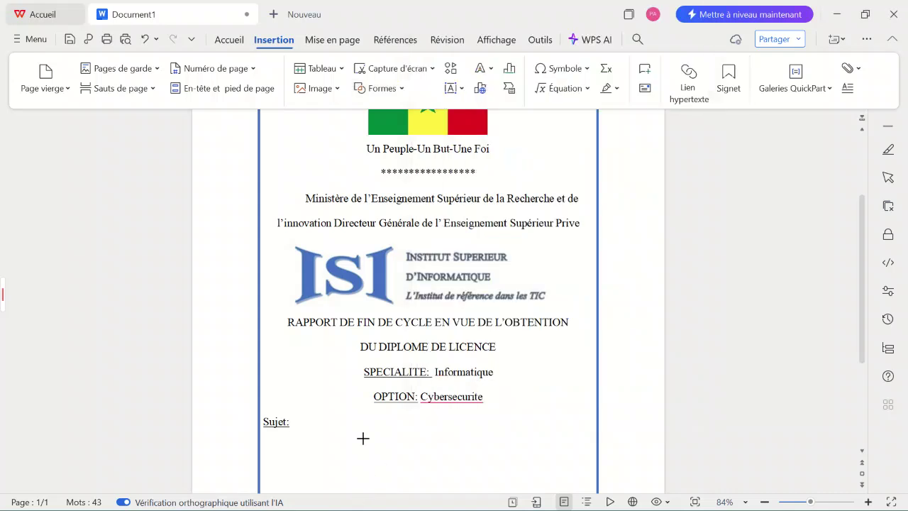
scroll(362, 438, down, 4)
key(Escape)
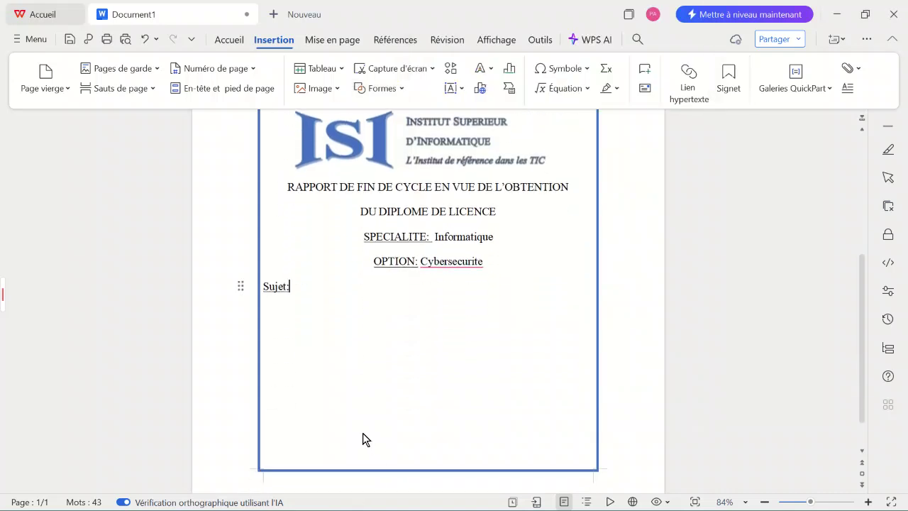
Step: Draw a wide horizontal scroll banner shape and position it just below the "Sujet:" label, between the page borders
click(306, 316)
click(379, 88)
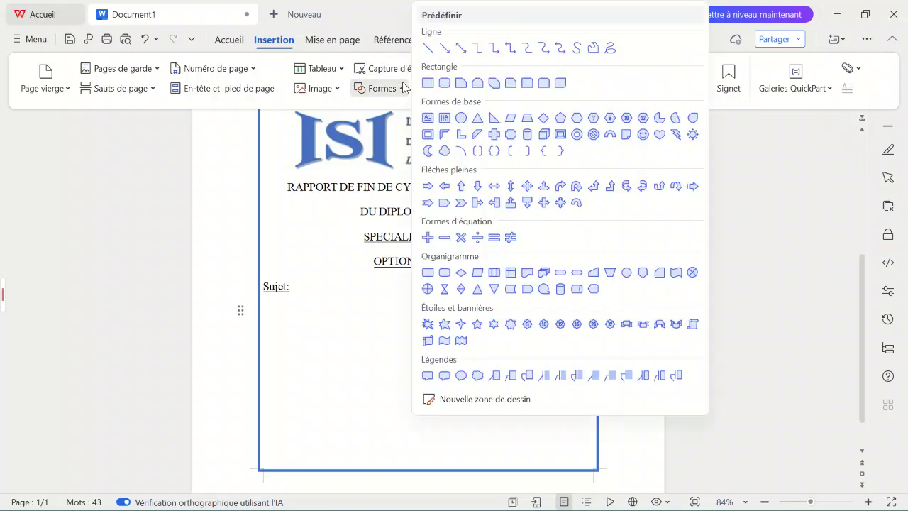
click(428, 324)
mouse_move(291, 323)
mouse_down()
mouse_move(572, 385)
mouse_move(578, 399)
mouse_up()
drag(470, 363, 458, 336)
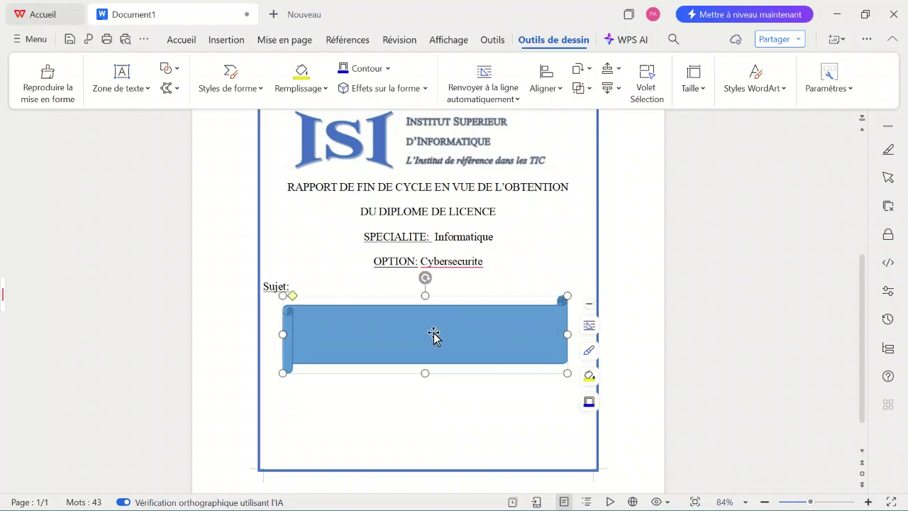
click(450, 409)
Step: Open the scroll banner for text entry and set its text to black Times New Roman
click(385, 317)
right_click(385, 317)
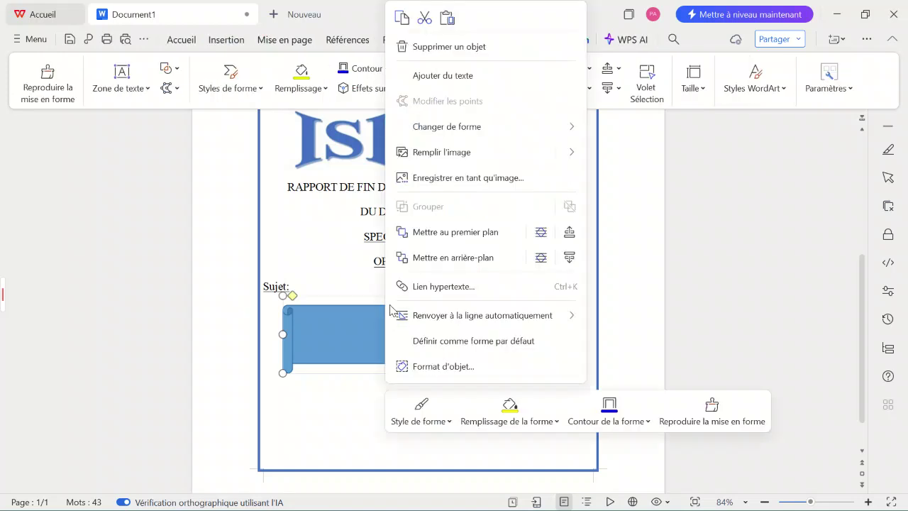
click(462, 79)
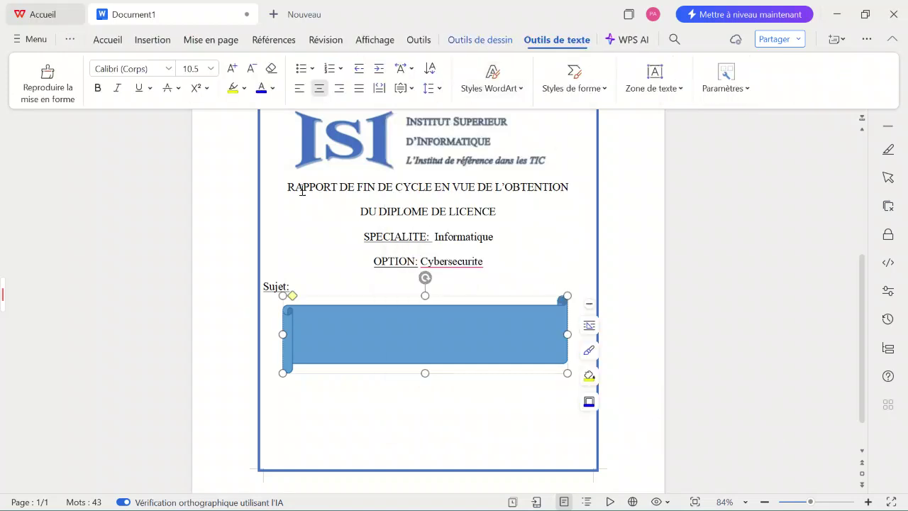
click(273, 88)
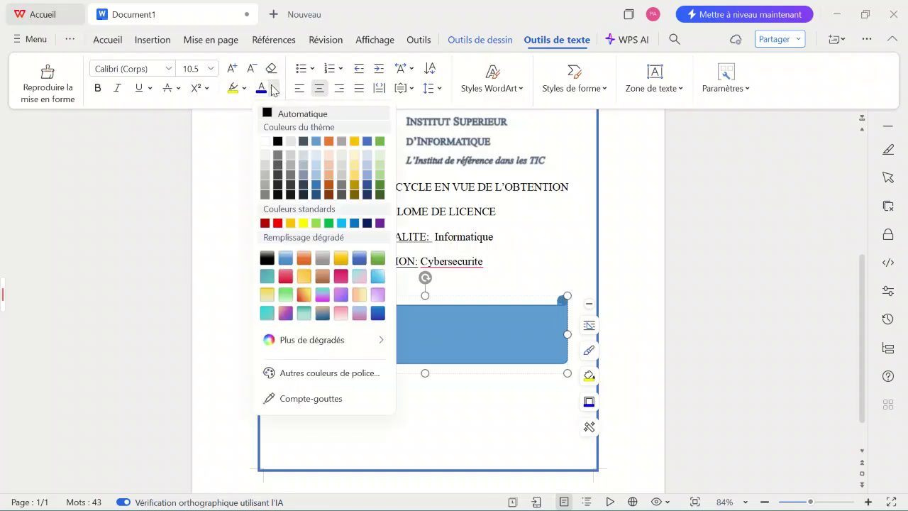
click(278, 142)
click(169, 68)
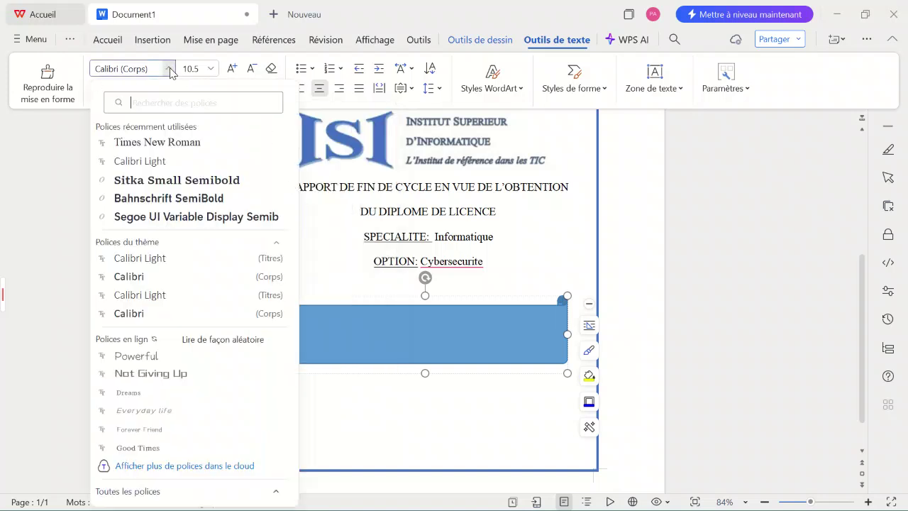
click(174, 143)
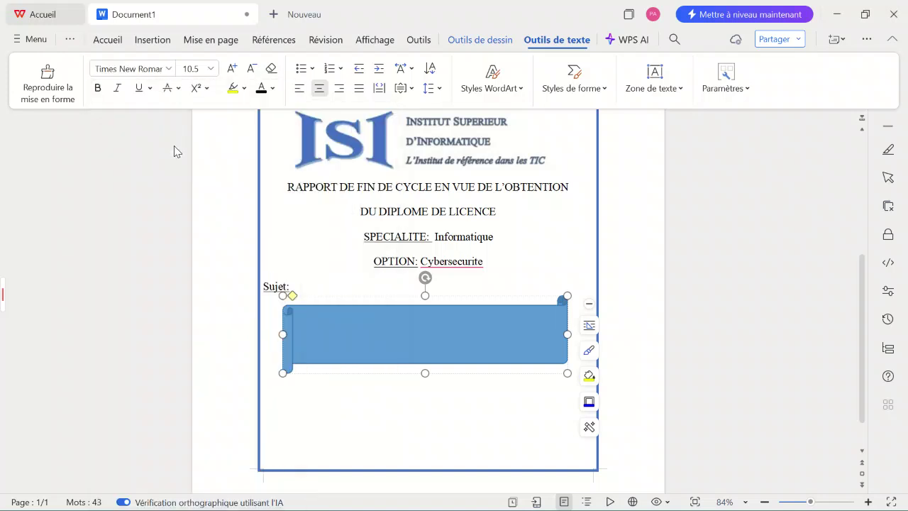
Step: Set the banner text size to 14 and enter "Mise en place d'un systeme avance de prevention et"
click(210, 71)
click(197, 225)
text(Mise en place)
text( d)
text('un s)
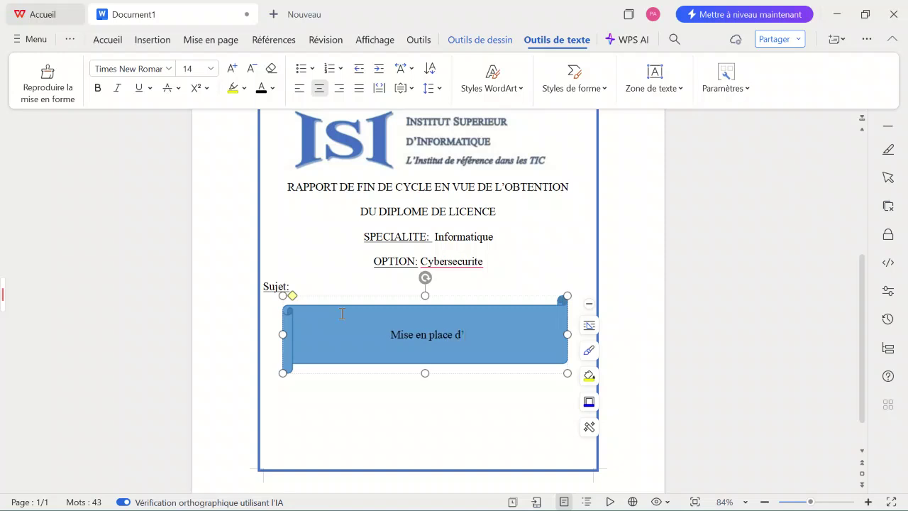
text(ys)
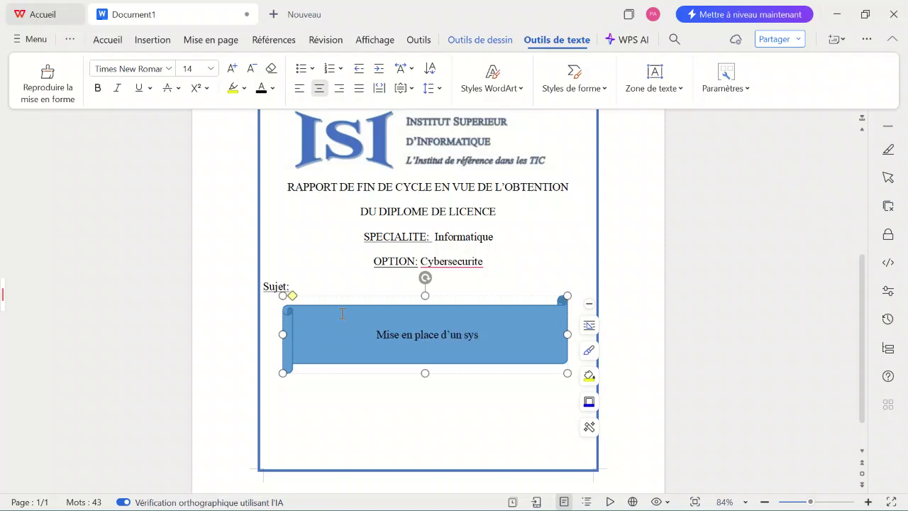
text(teme avance de prevention et)
Step: Add the second line "d'alerte en cas d'intrusion" to the subject text in the banner
key(Return)
text(d)
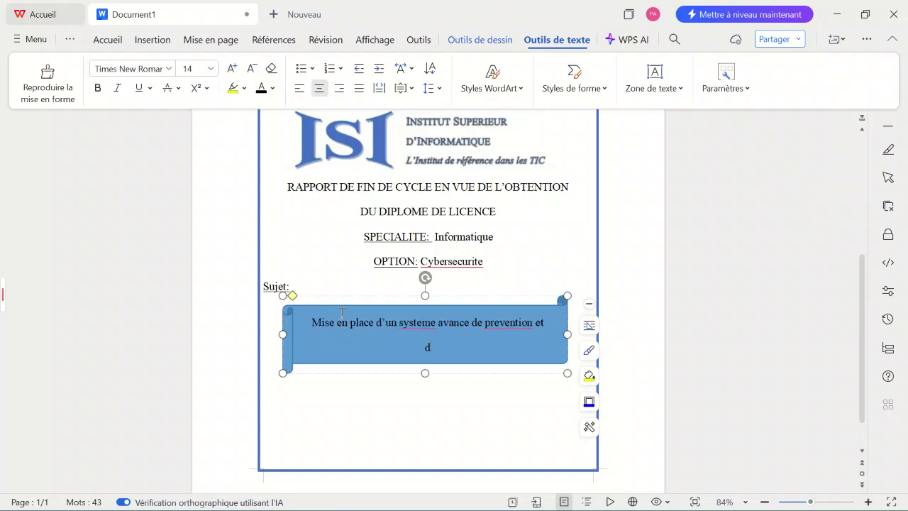
key(BackSpace)
text(D'a)
key(BackSpace)
key(BackSpace)
key(BackSpace)
text(d)
text(')
text(A)
key(BackSpace)
text(I)
key(BackSpace)
text(alerte en cas d’intrusion)
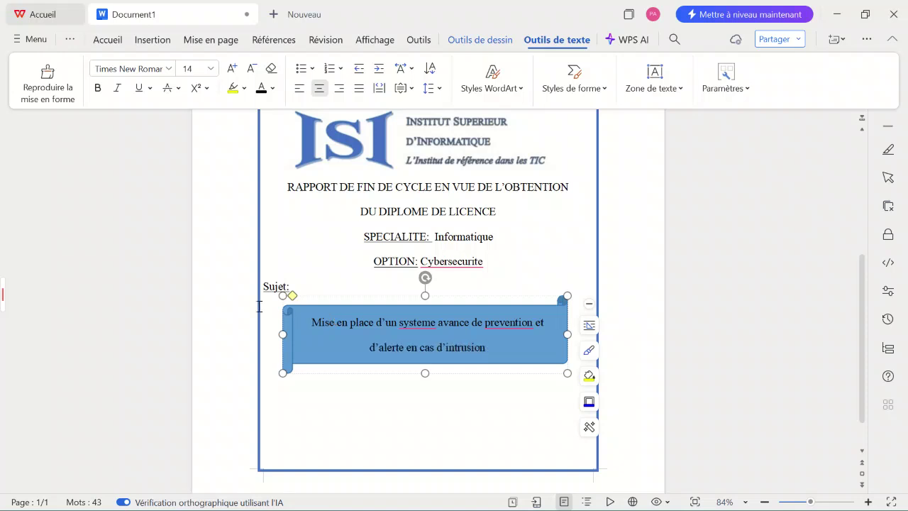
Step: Apply the spelling corrections "système" and "prévention" in the banner text and nudge the banner slightly upward
click(418, 331)
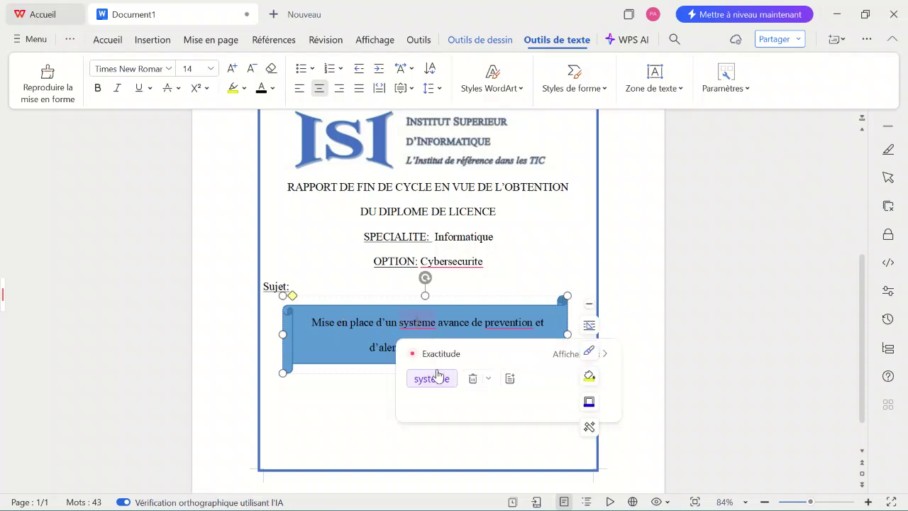
click(432, 378)
click(514, 321)
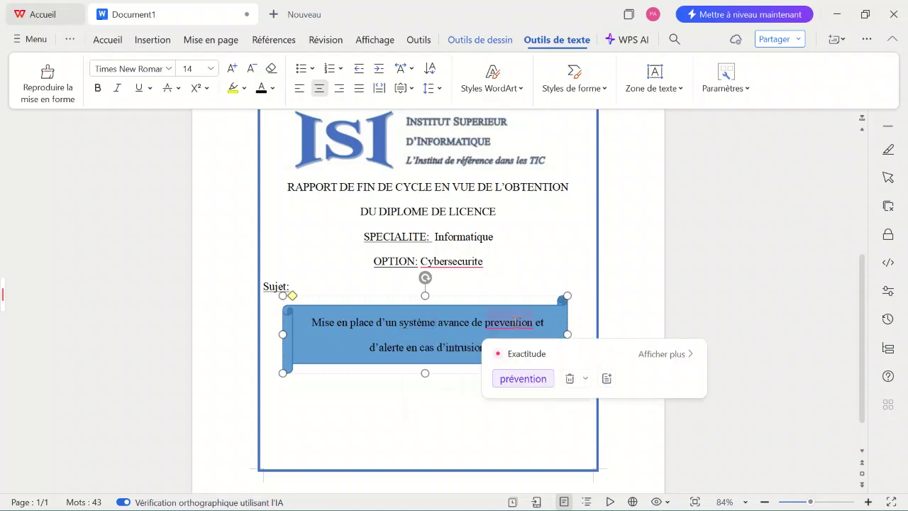
click(509, 389)
mouse_move(548, 367)
mouse_down()
mouse_move(529, 374)
mouse_move(559, 353)
mouse_move(549, 360)
mouse_up()
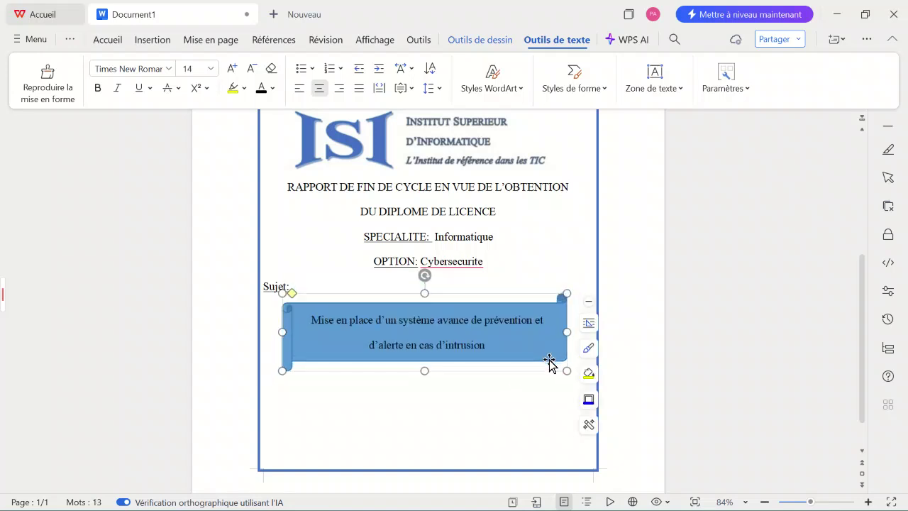
click(525, 399)
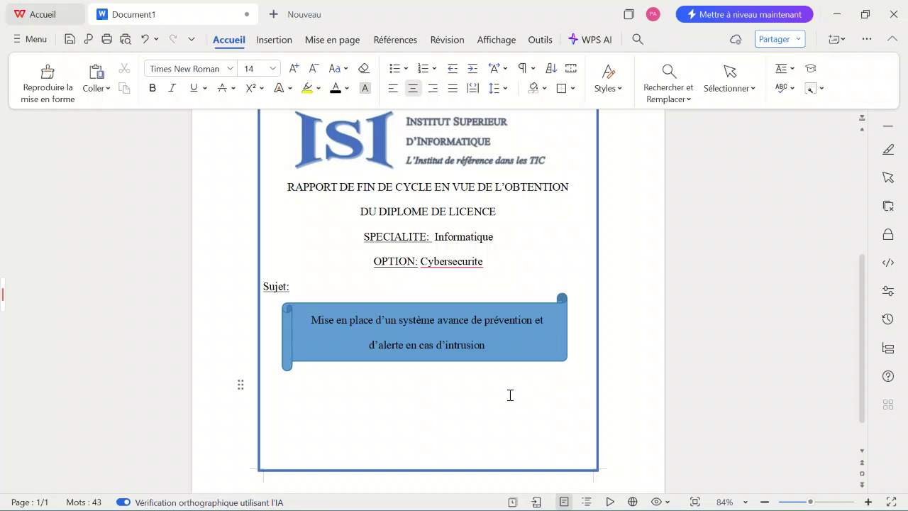
text(S)
key(BackSpace)
key(BackSpace)
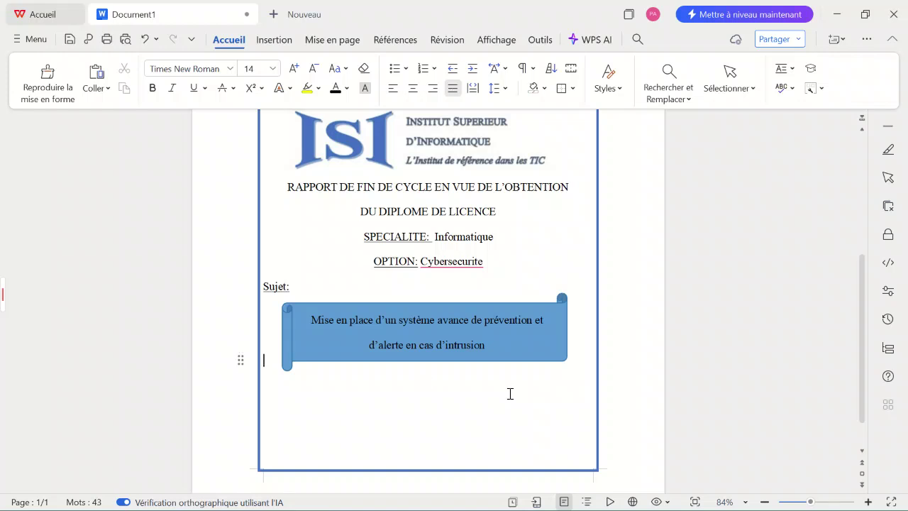
text(S)
key(BackSpace)
mouse_move(1, 292)
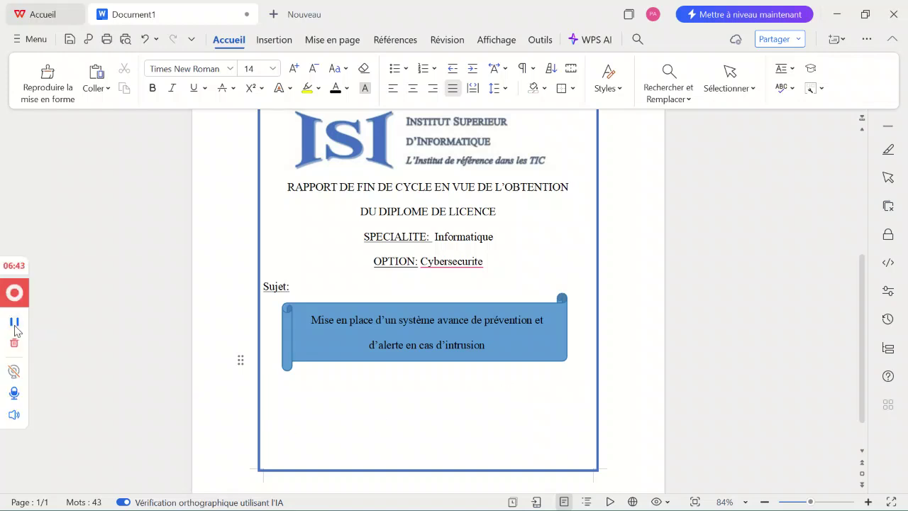